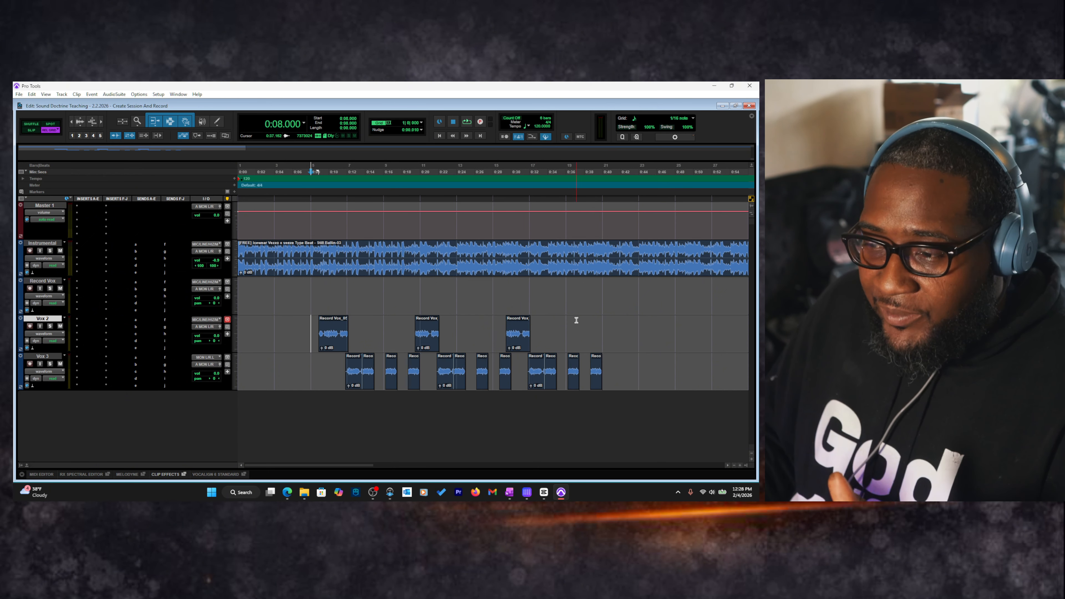
Set the playback start to 0:08.000 on the Vox 2 track and insert TBTECH Kirchhoff-EQ (mono) in its first insert slot
left_click_drag(584, 332, 198, 340)
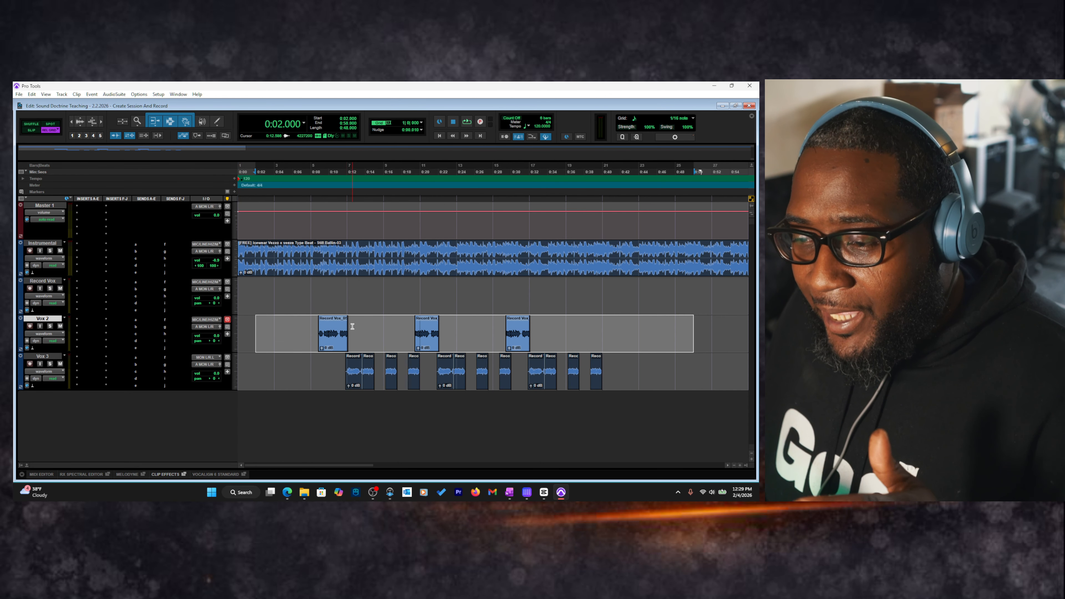
left_click(311, 328)
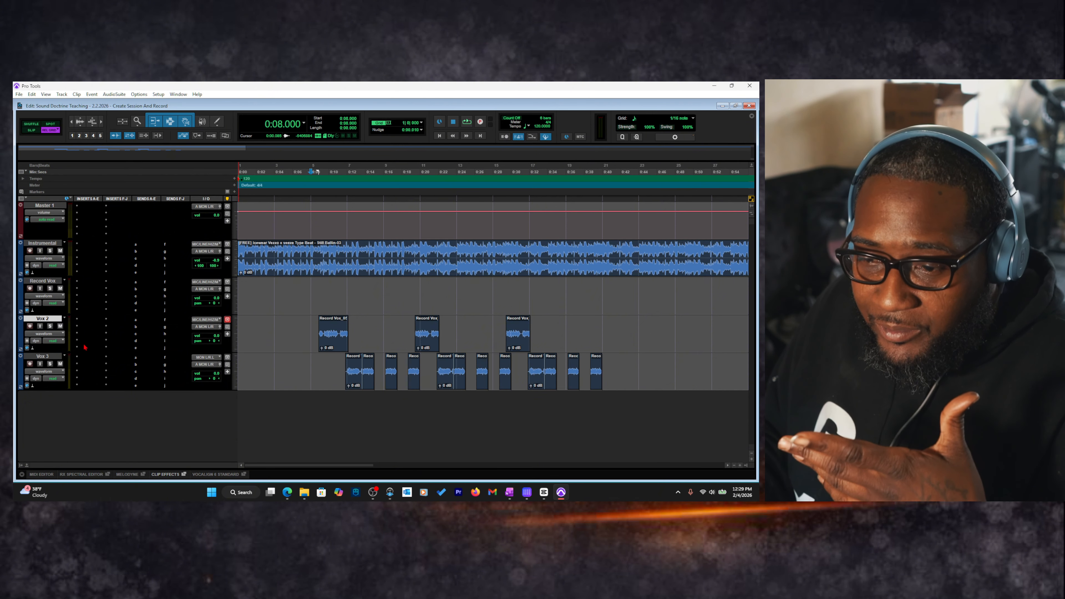
left_click(90, 323)
mouse_move(101, 344)
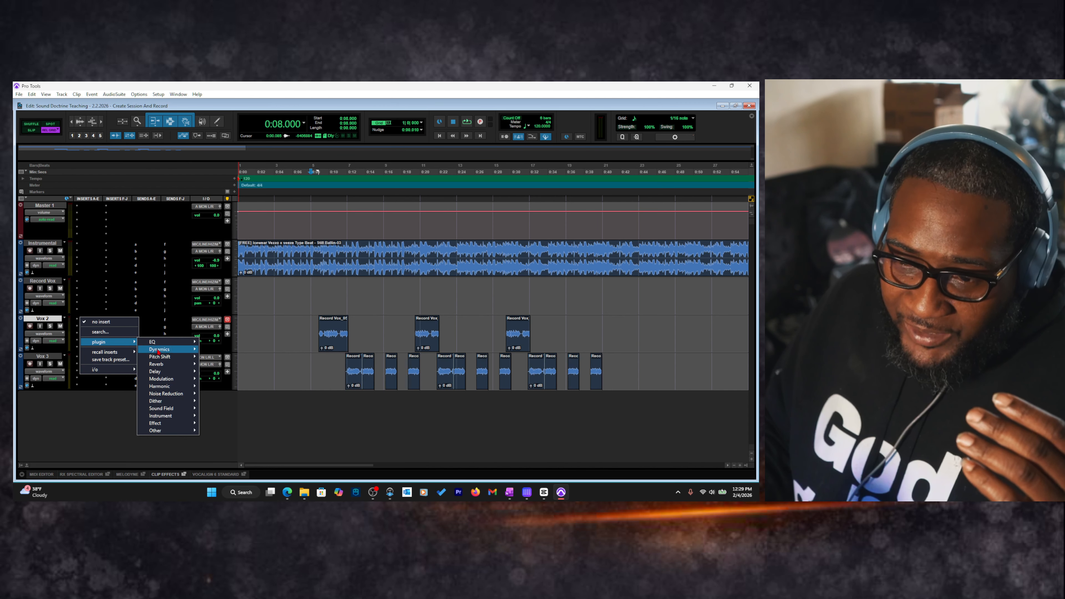
mouse_move(166, 344)
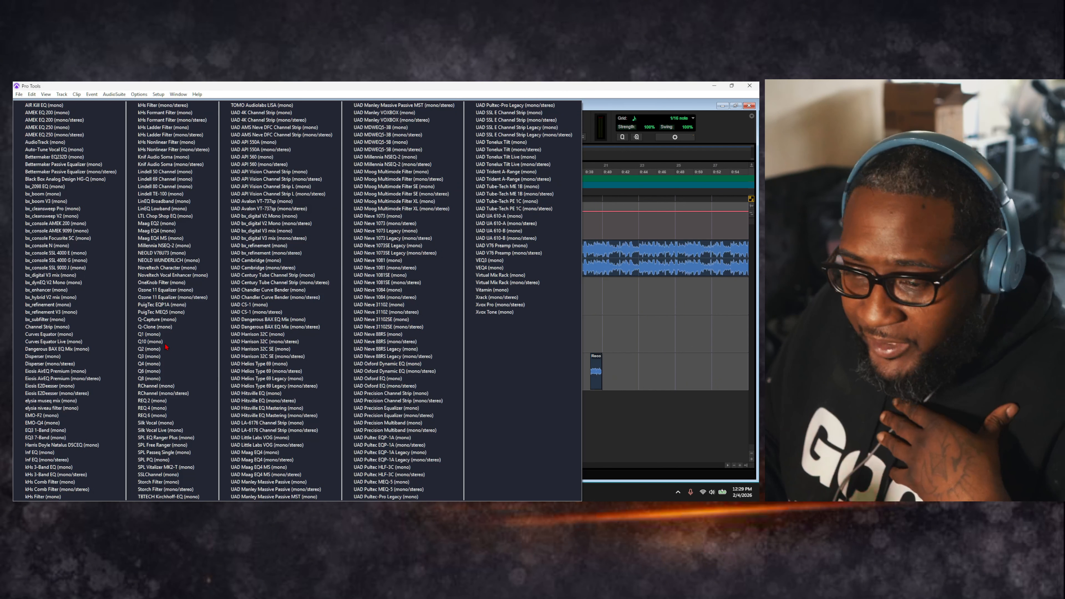
left_click(173, 496)
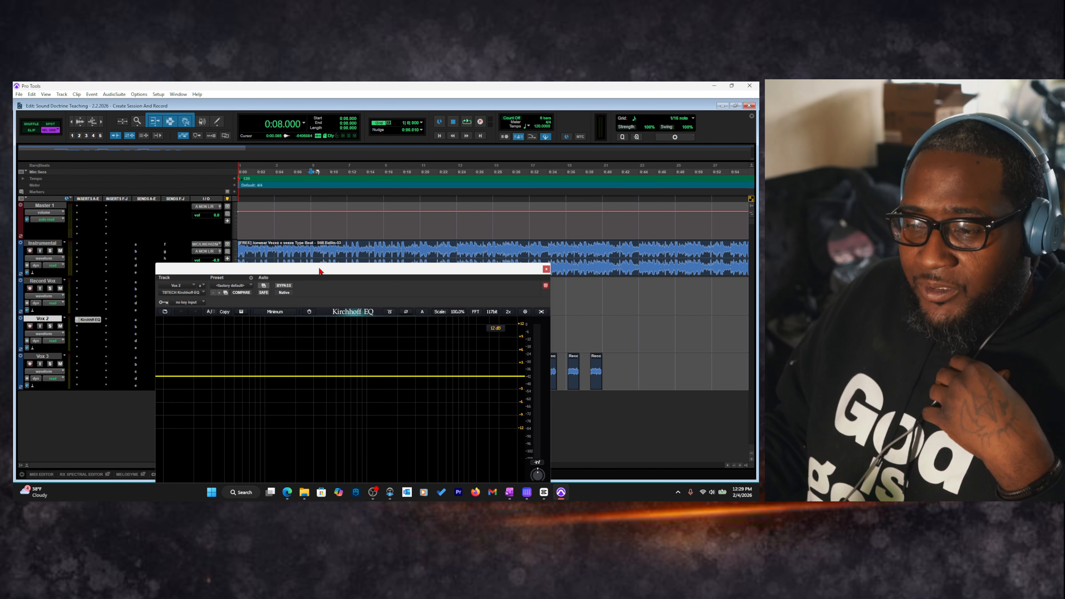
left_click_drag(318, 270, 521, 169)
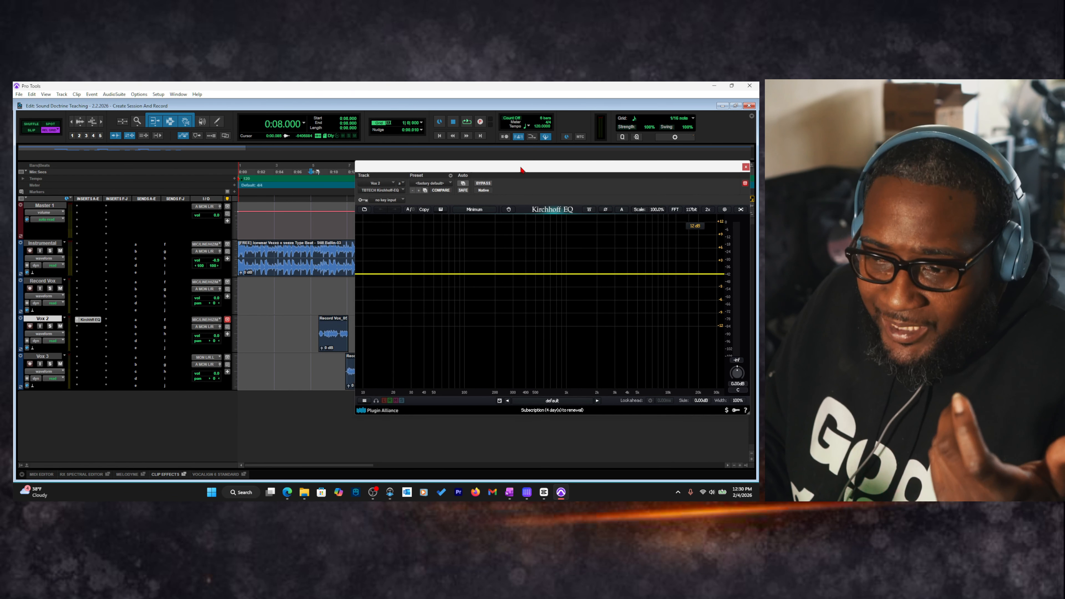
Add a bell cut of about 4.2 dB at about 154 Hz in the Kirchhoff-EQ while playing Vox 2 from 0:08.000
left_click(311, 332)
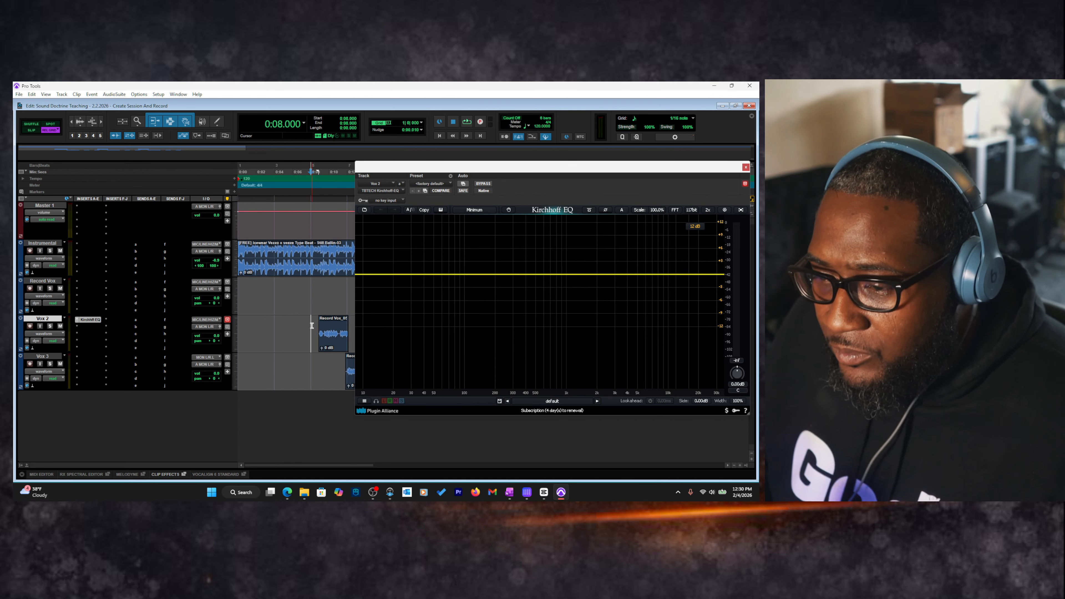
key("space")
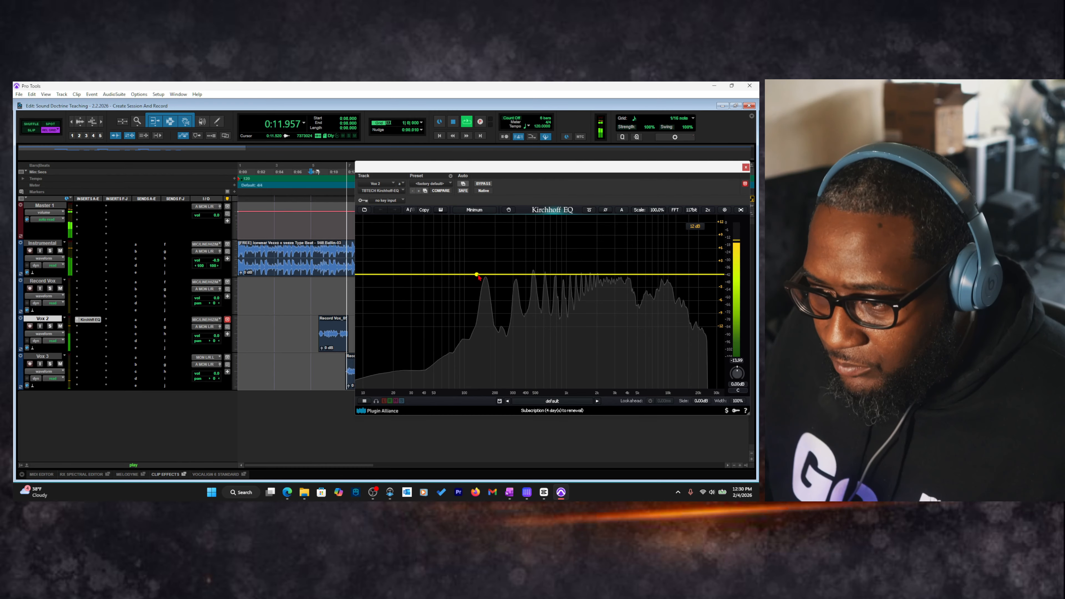
left_click_drag(478, 275, 481, 290)
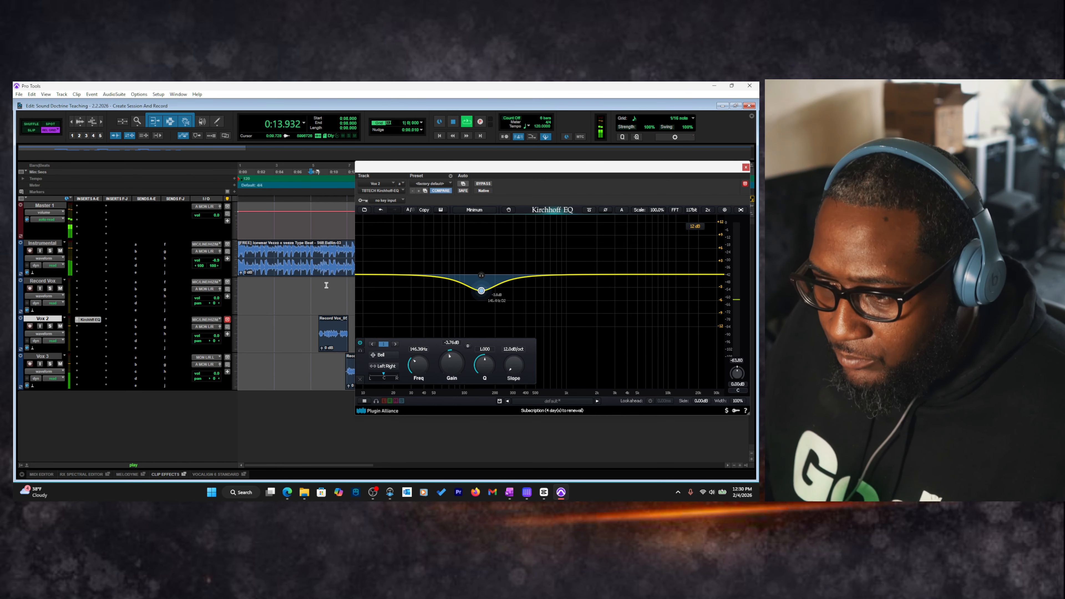
left_click_drag(339, 299, 315, 300)
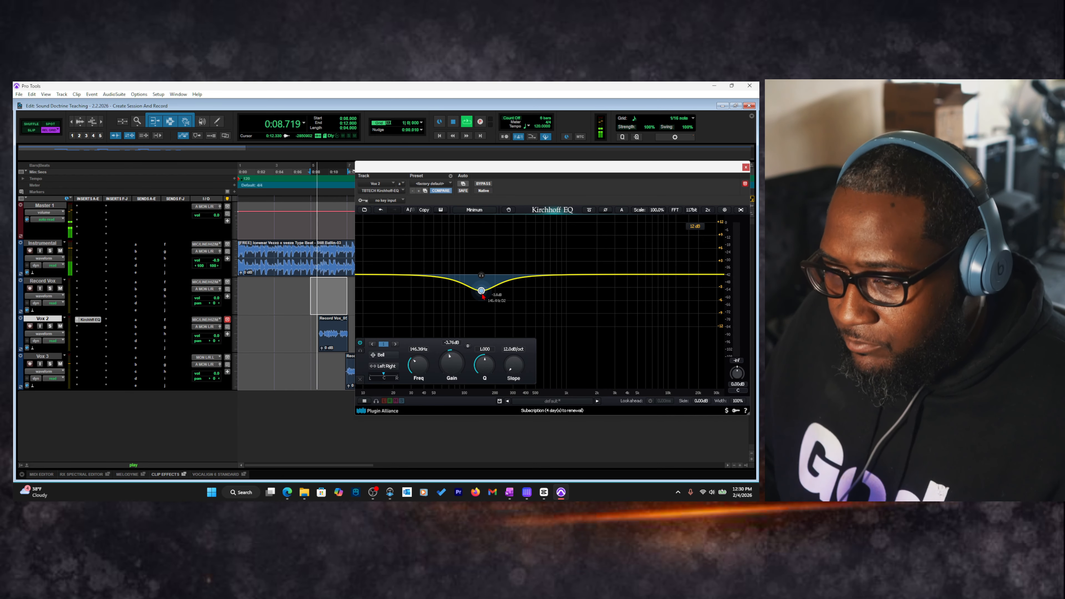
mouse_move(482, 295)
left_mouse_down()
mouse_move(481, 315)
mouse_move(485, 297)
left_mouse_up()
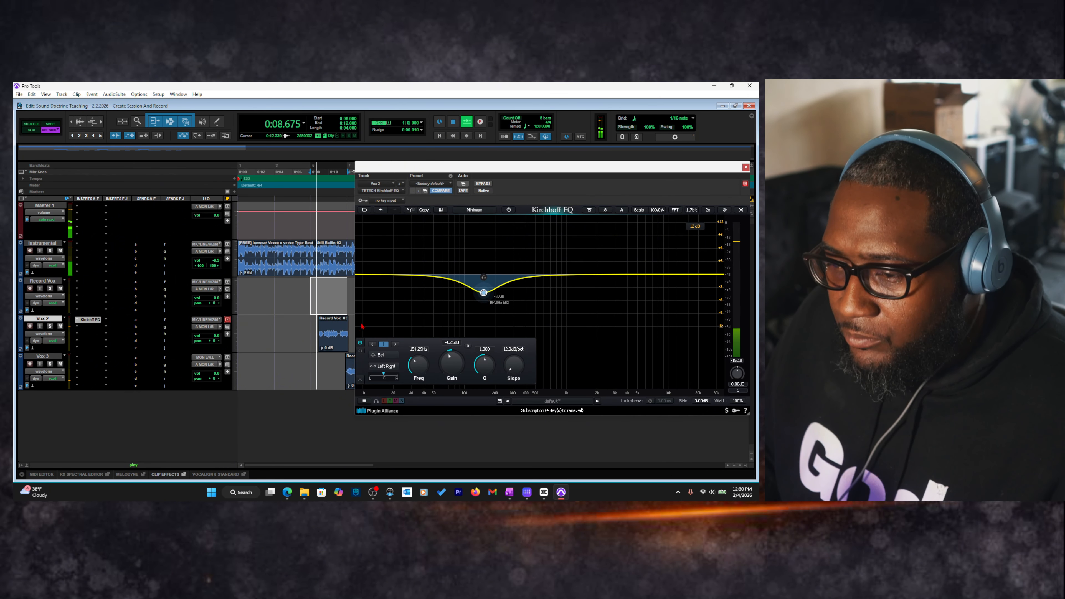
left_click(309, 287)
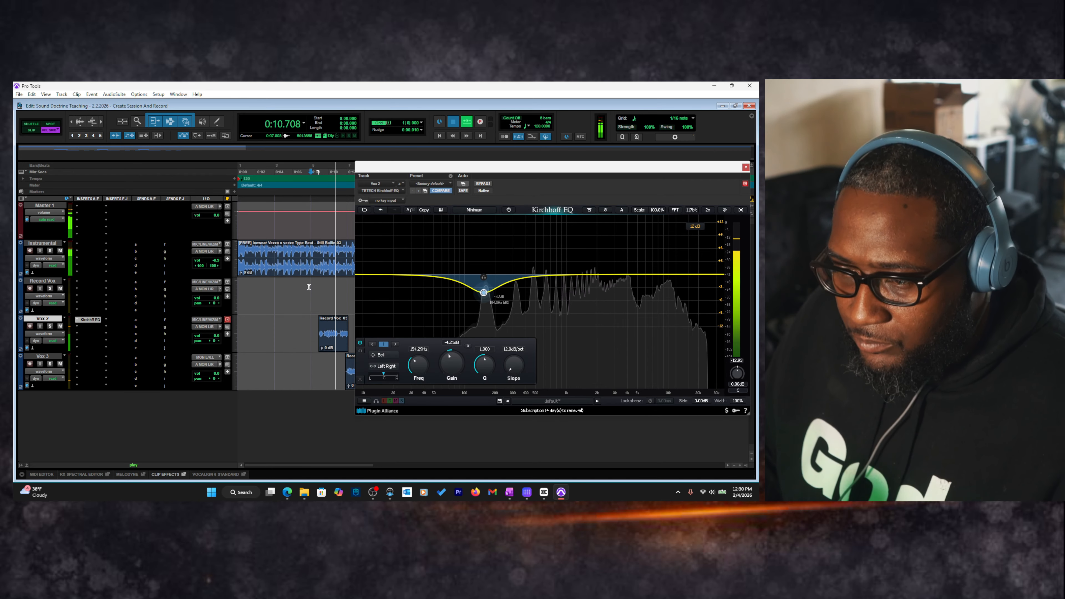
key("space")
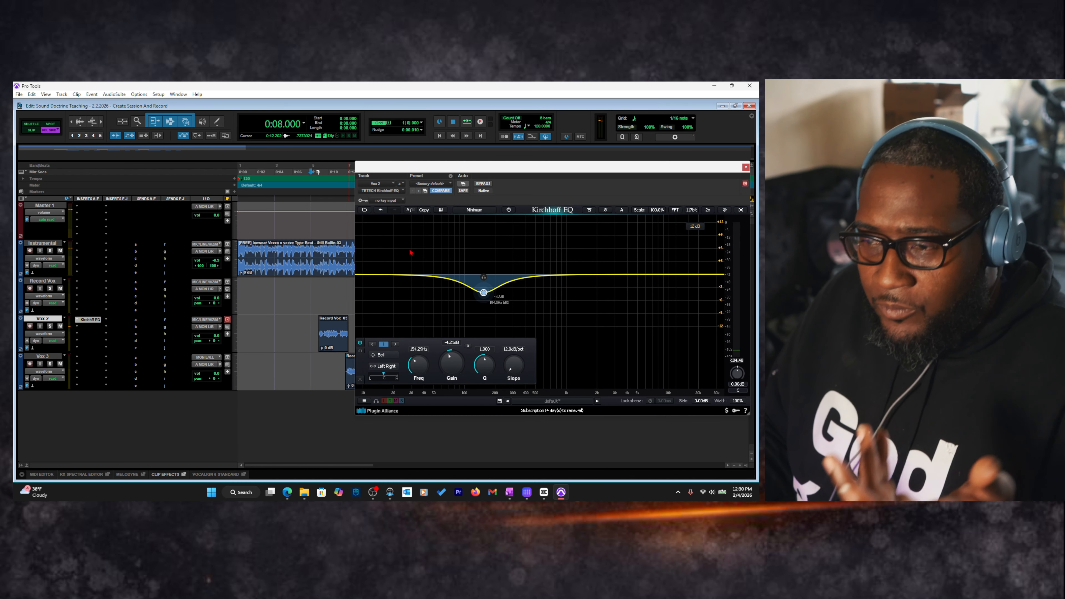
left_click(78, 329)
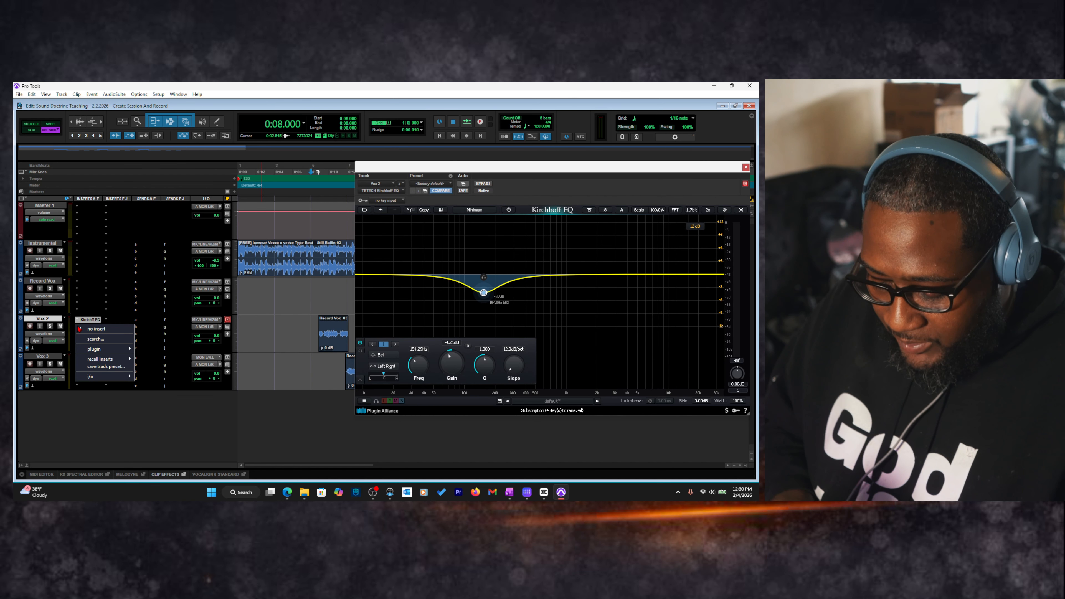
type("cla")
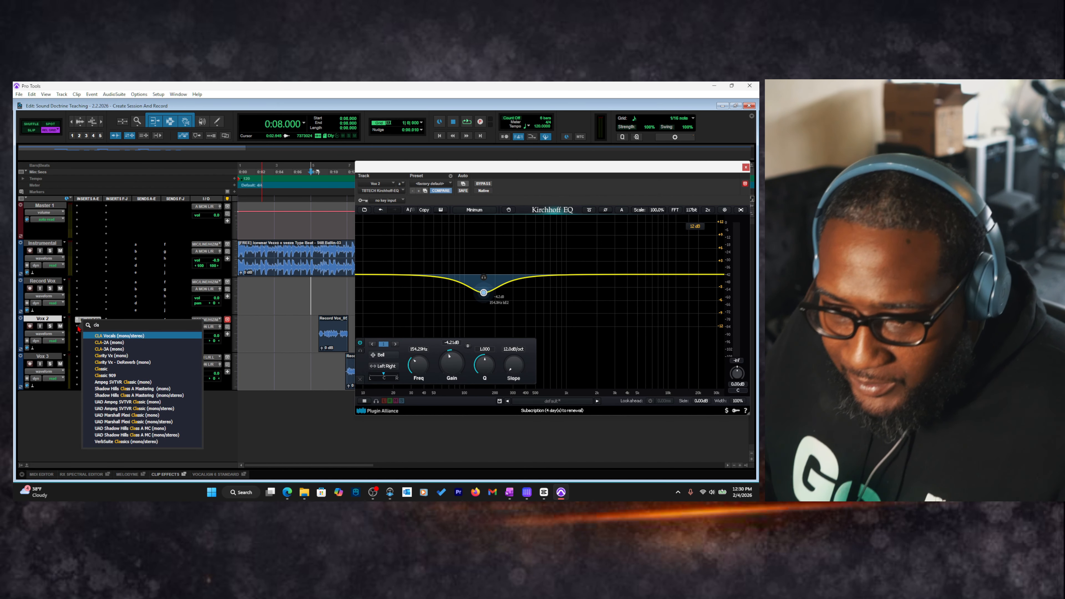
left_click(218, 105)
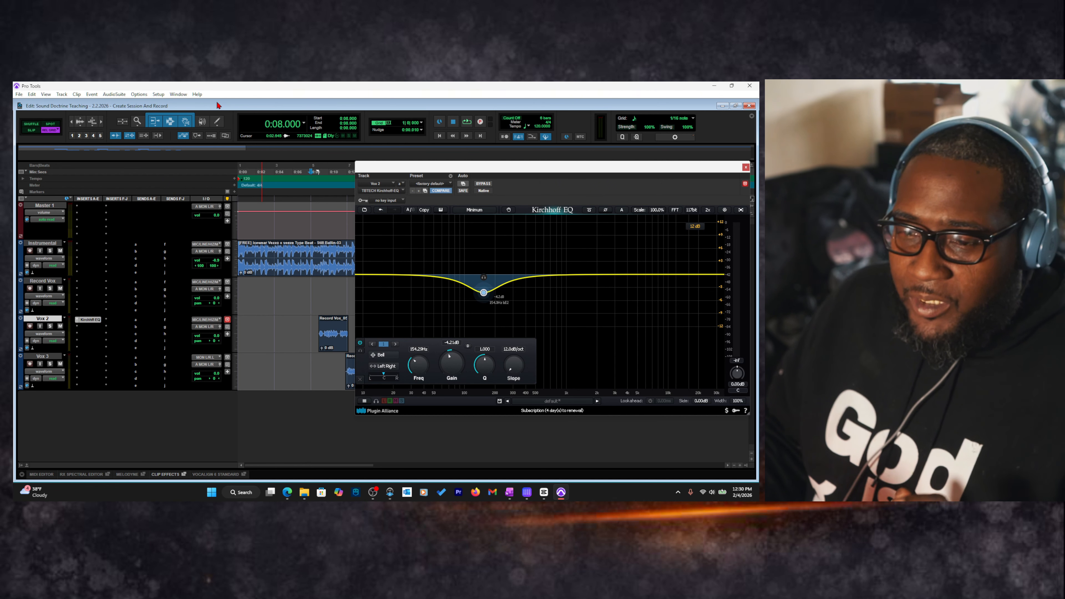
Search the plug-ins for "cla" and insert CLA-2A (mono) in the second insert slot of Vox 2
left_click(79, 328)
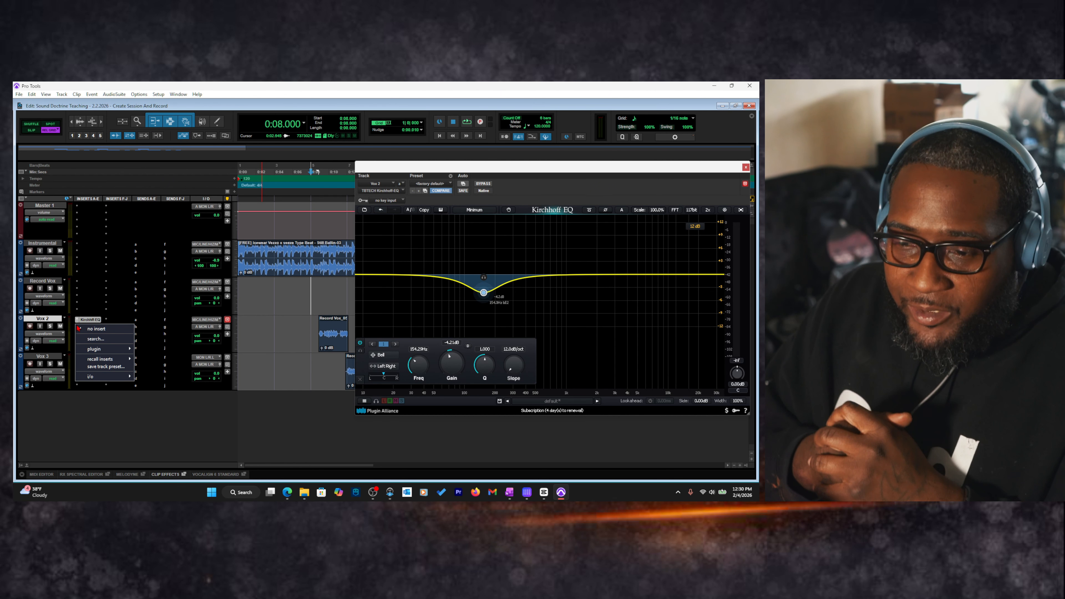
type("cla")
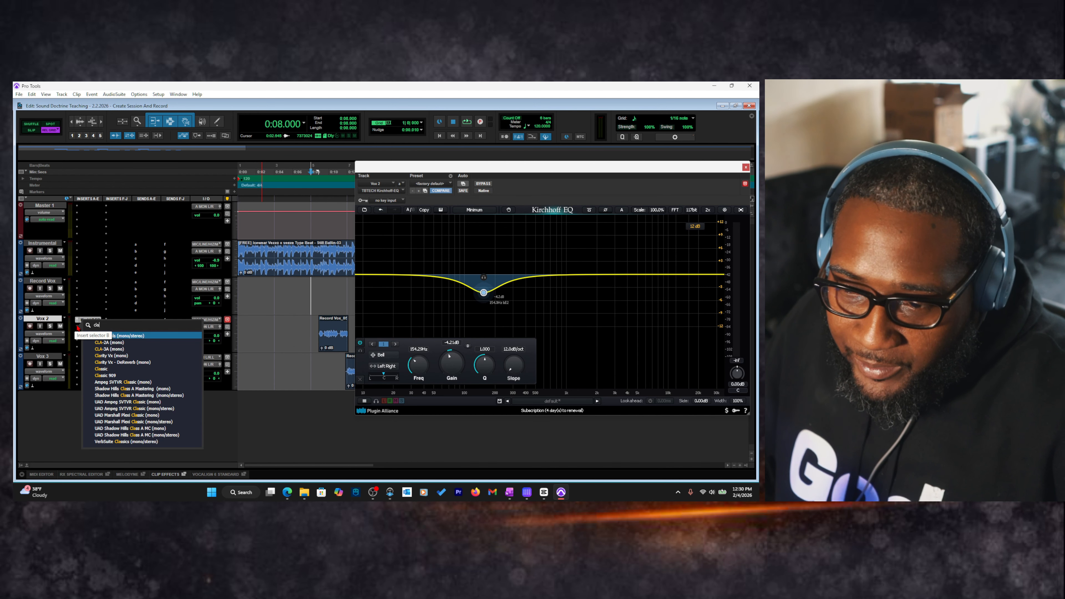
left_click(115, 344)
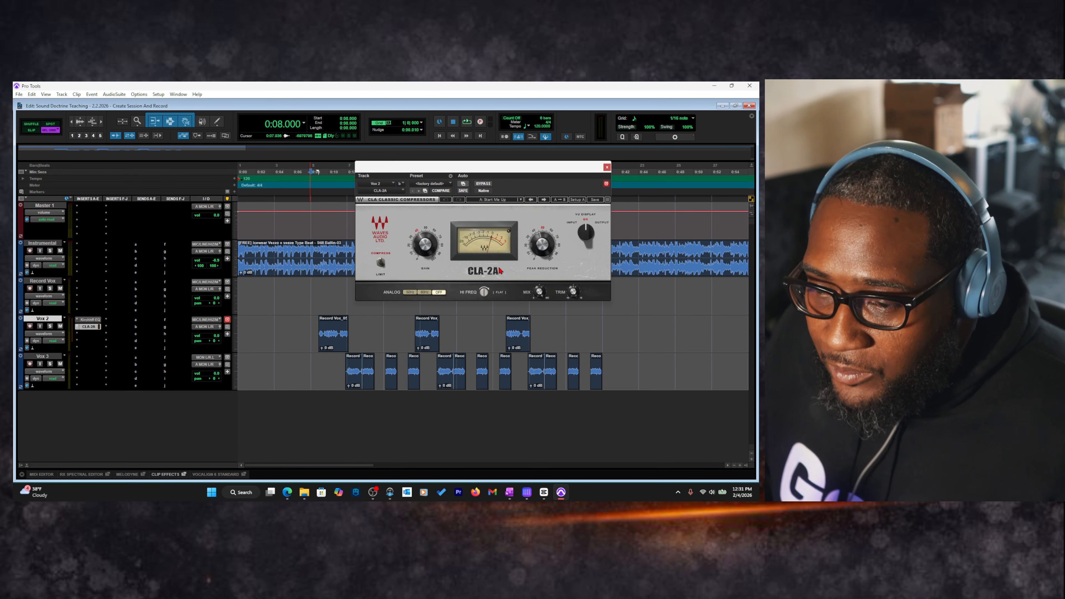
Audition Vox 2 through the CLA-2A from 0:08.000 and adjust the compressor's trim
key("space")
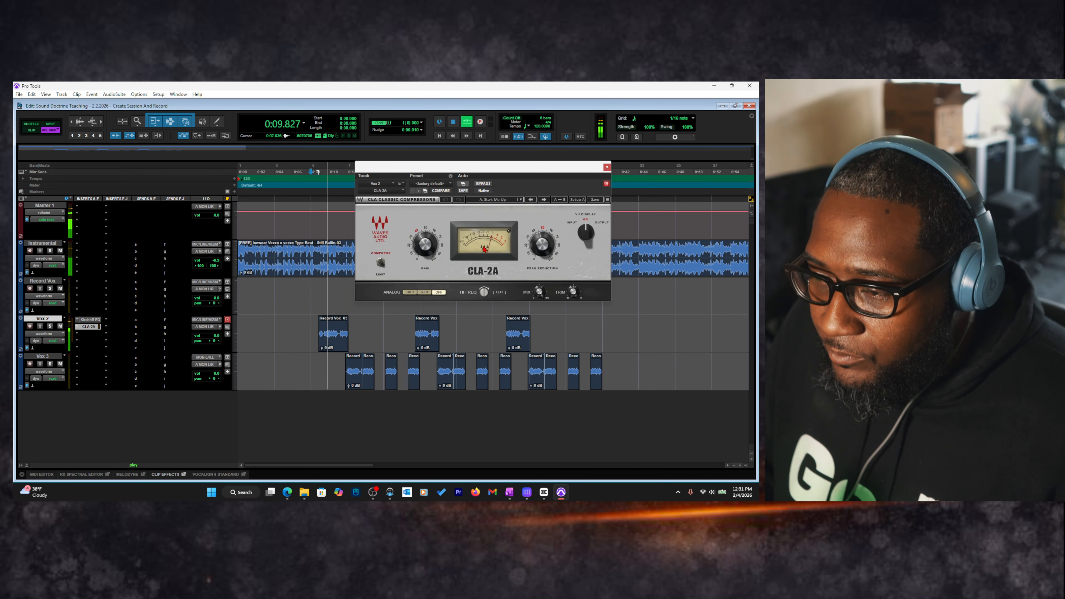
key("space")
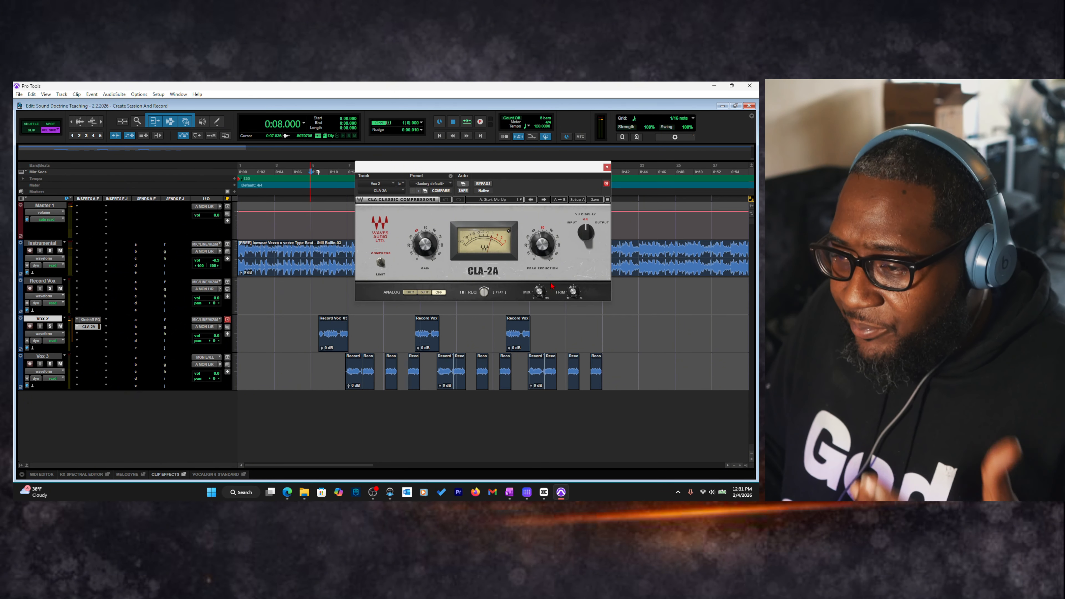
left_click_drag(574, 293, 574, 301)
key("space")
key("space")
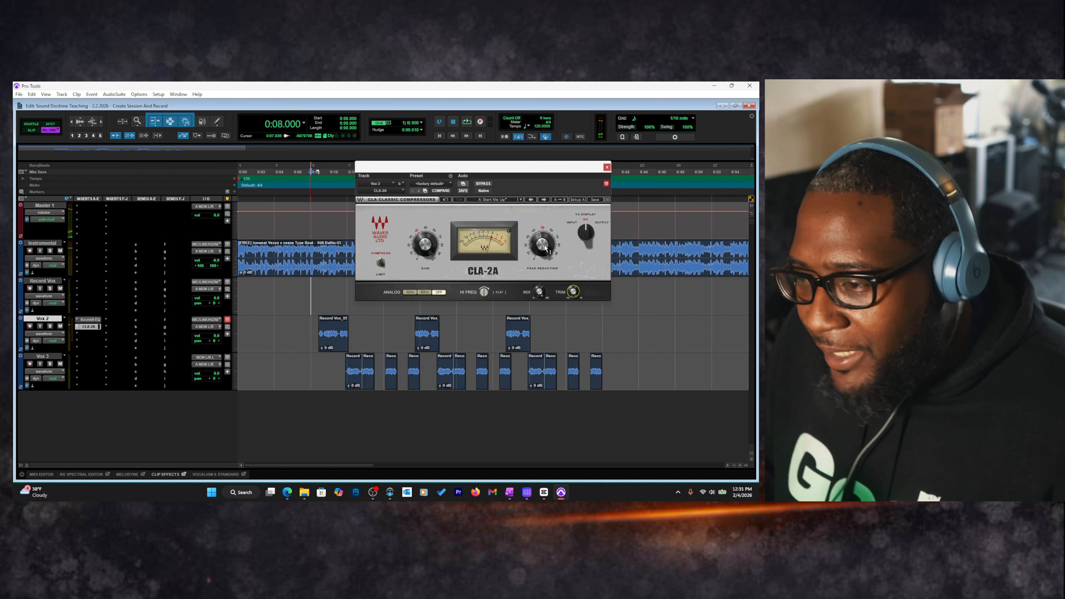
Fine-tune the CLA-2A's peak reduction, gain and trim during playback, and close the compressor's window
mouse_move(544, 247)
key("space")
left_click_drag(544, 247, 544, 247)
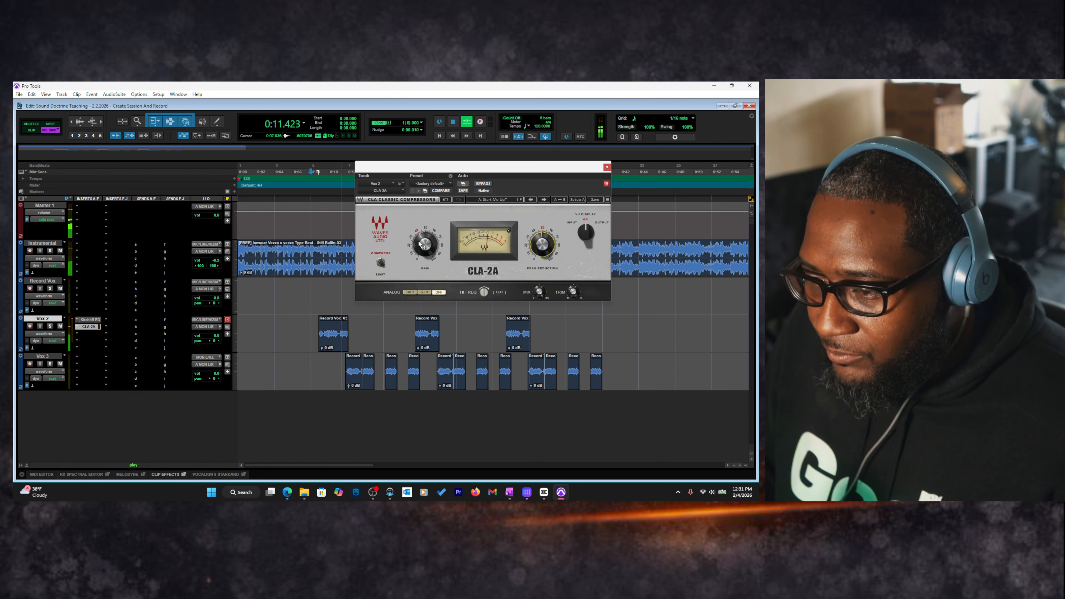
left_click_drag(425, 245, 426, 242)
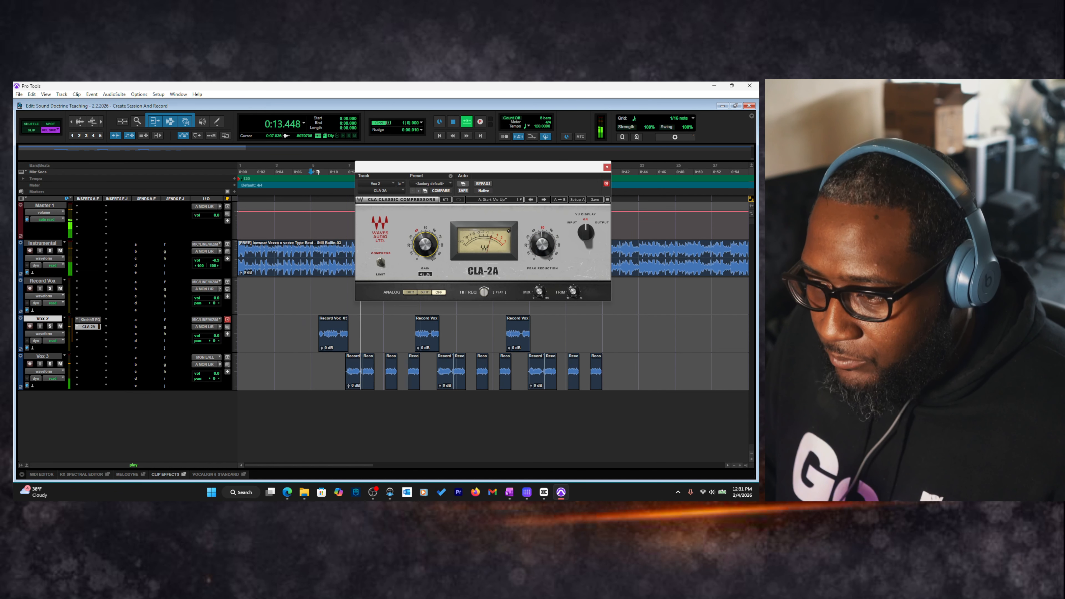
left_click(573, 292)
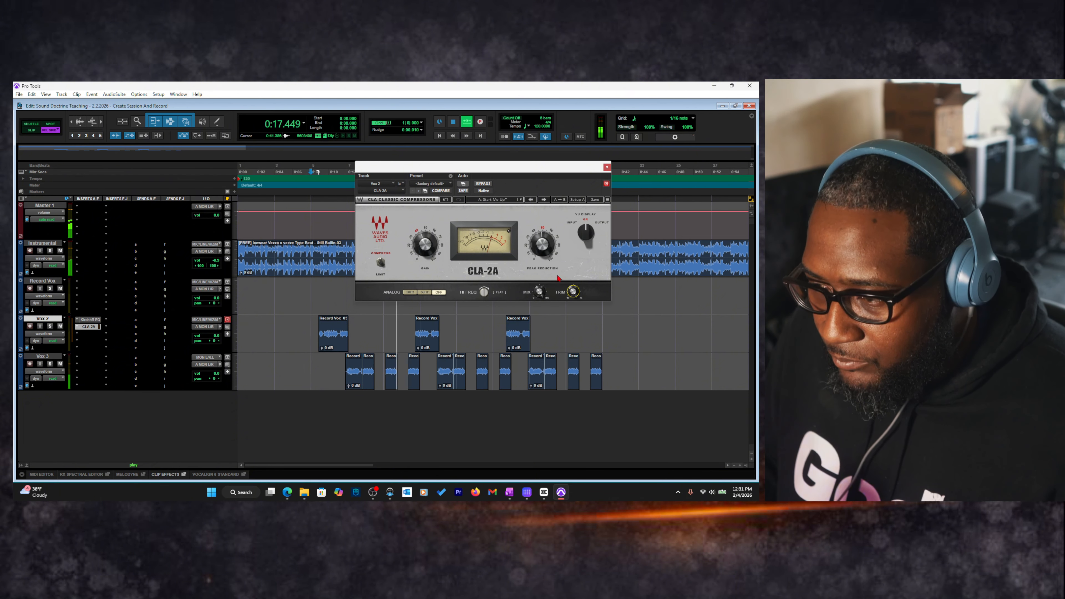
left_click(607, 168)
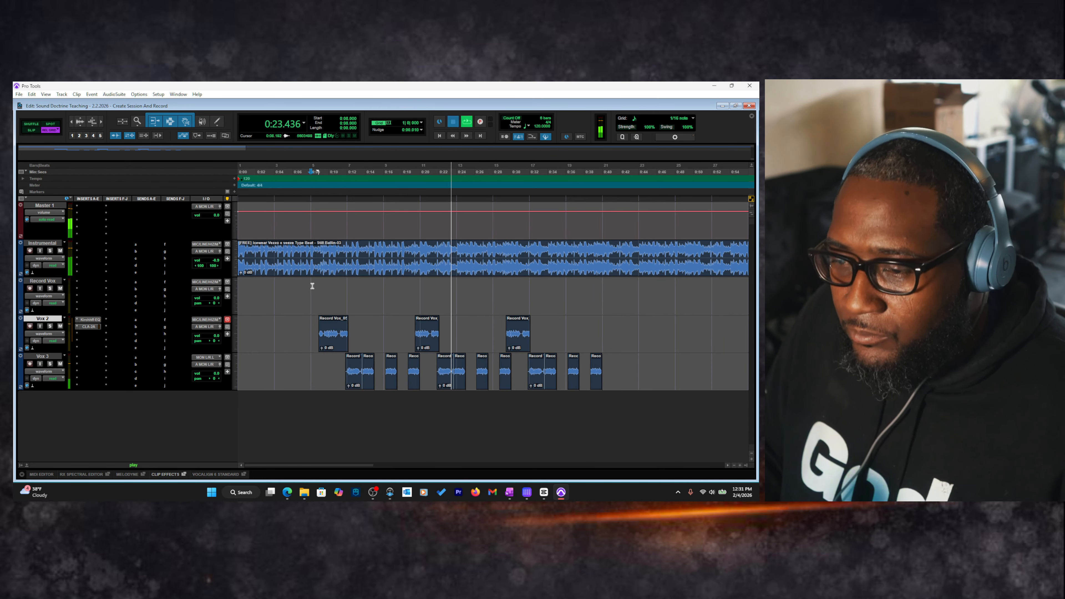
Compare the processed Vox 2 vocal with the Vox 3 vocal by replaying the first clips, restarting from 0:08.000
key("space")
left_click(322, 284)
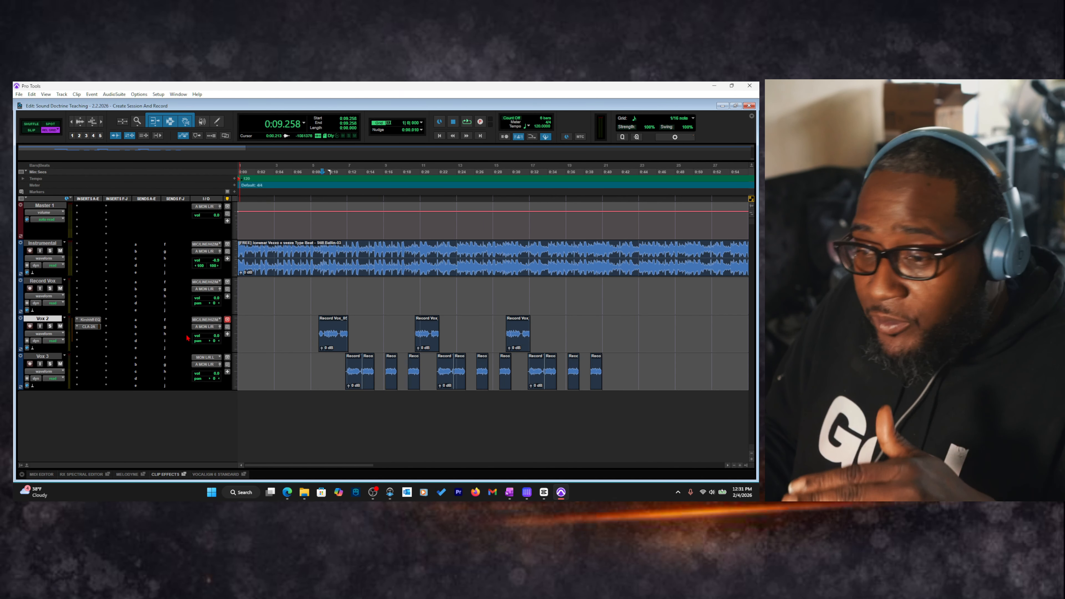
left_click(333, 287)
key("space")
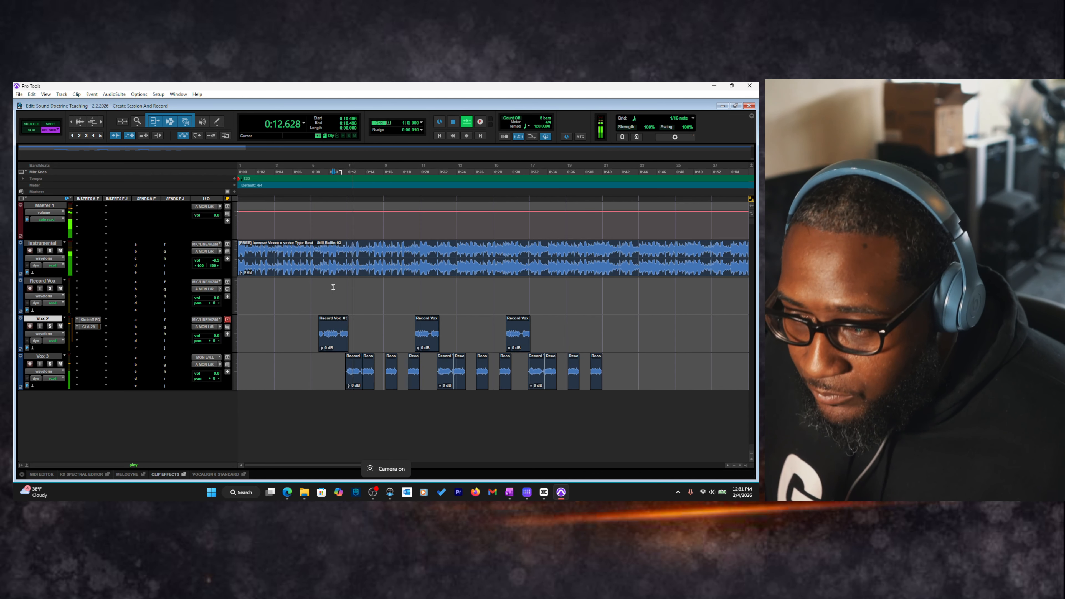
left_click(310, 285)
key("space")
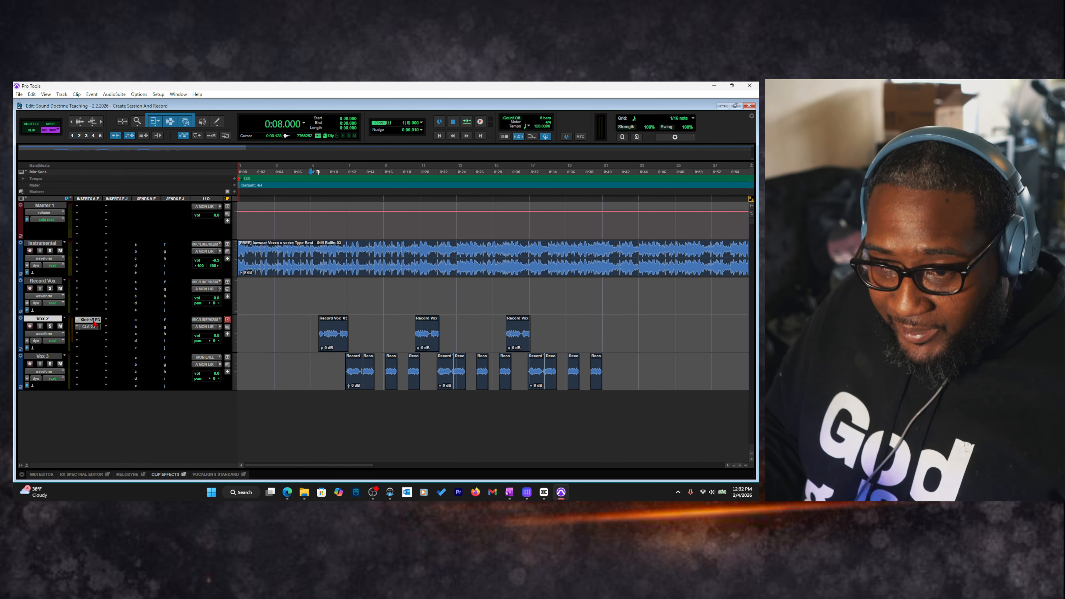
Copy the Kirchhoff-EQ and CLA-2A inserts from Vox 2 to the matching slots on Vox 3
left_click_drag(94, 323, 88, 364)
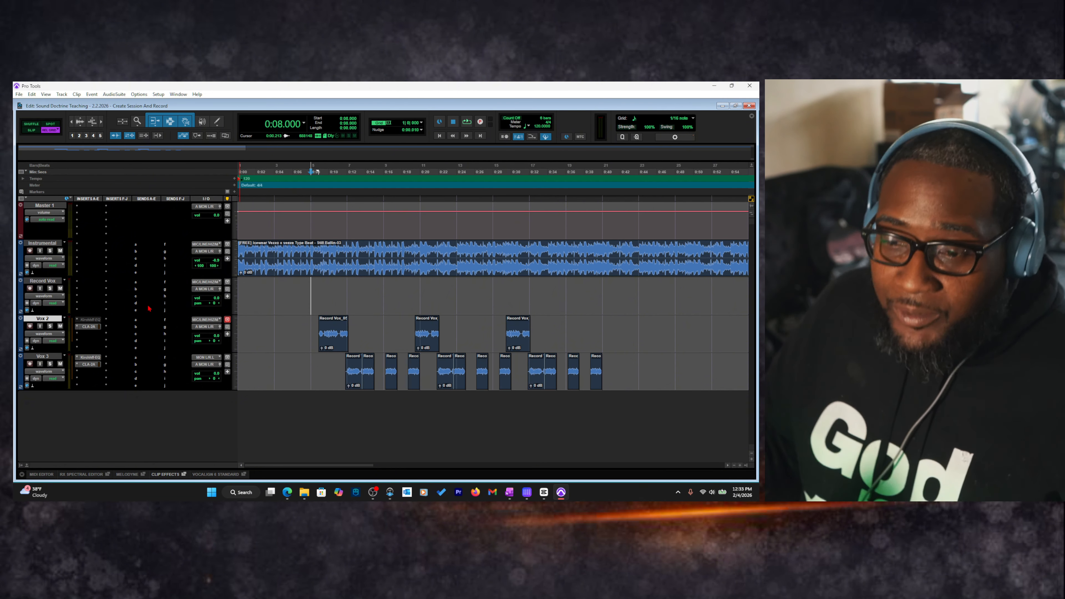
left_click(96, 321)
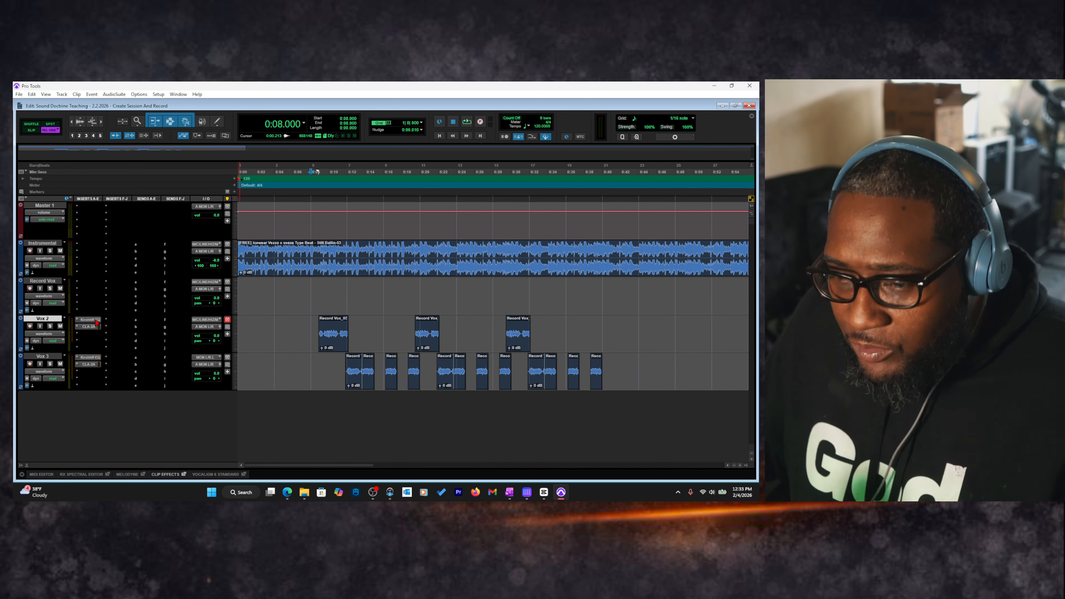
Remove the Kirchhoff-EQ and CLA-2A inserts from the Vox 2 track
left_click(77, 320)
left_click(84, 322)
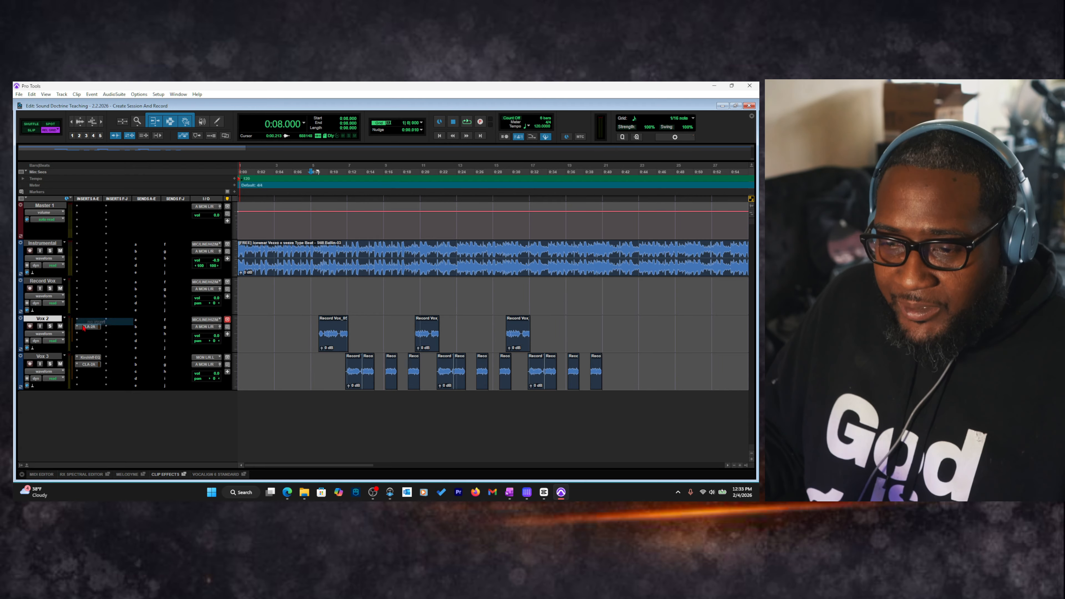
left_click(77, 327)
left_click(83, 329)
Remove the Kirchhoff-EQ and CLA-2A inserts from the Vox 3 track
left_click(77, 357)
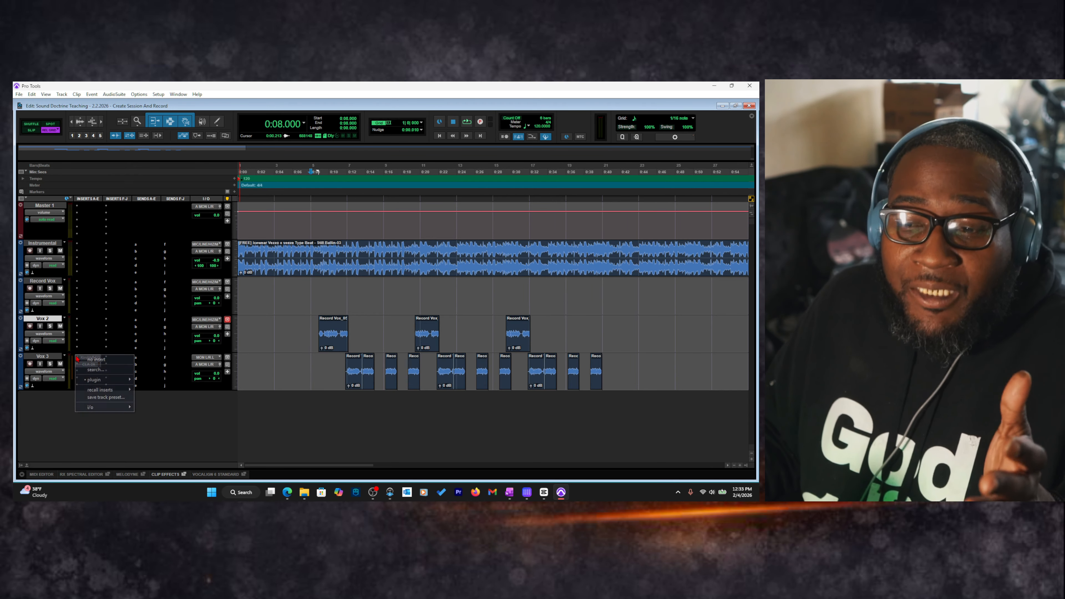
left_click(86, 359)
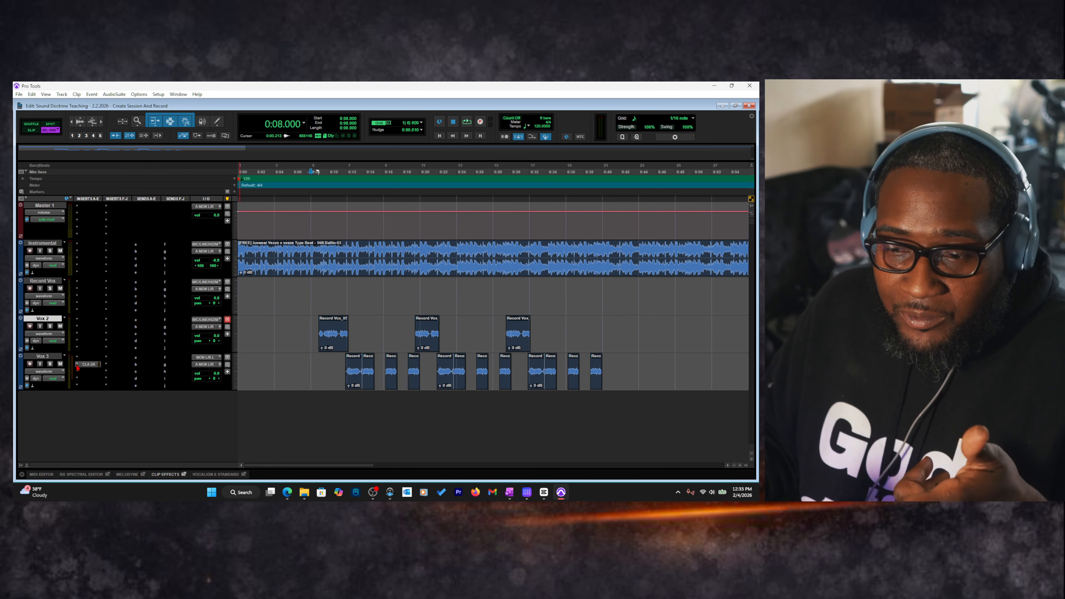
left_click(77, 364)
left_click(85, 366)
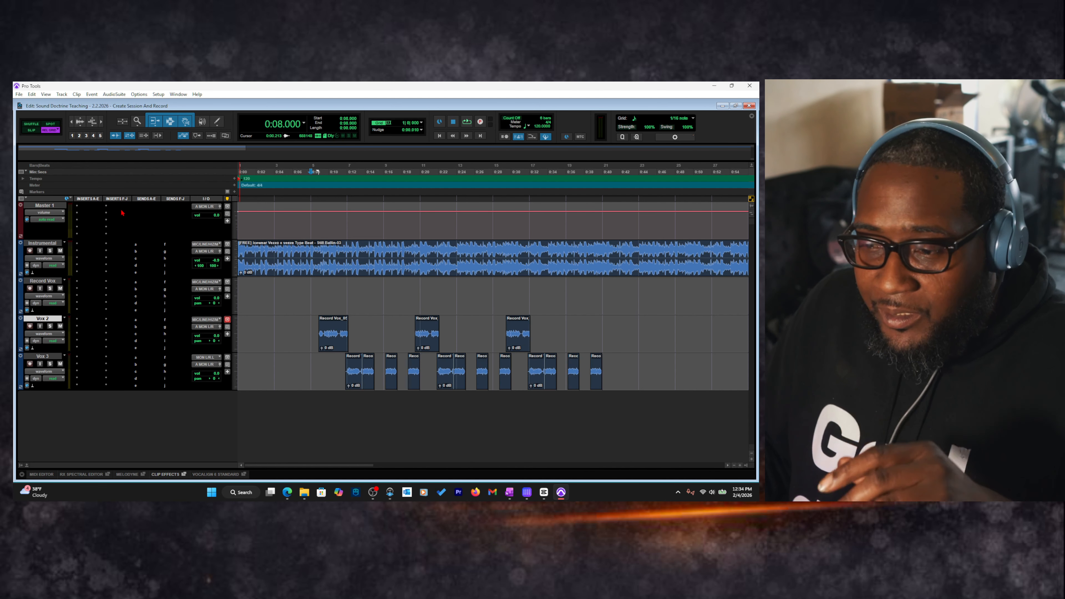
left_click_drag(558, 323, 238, 334)
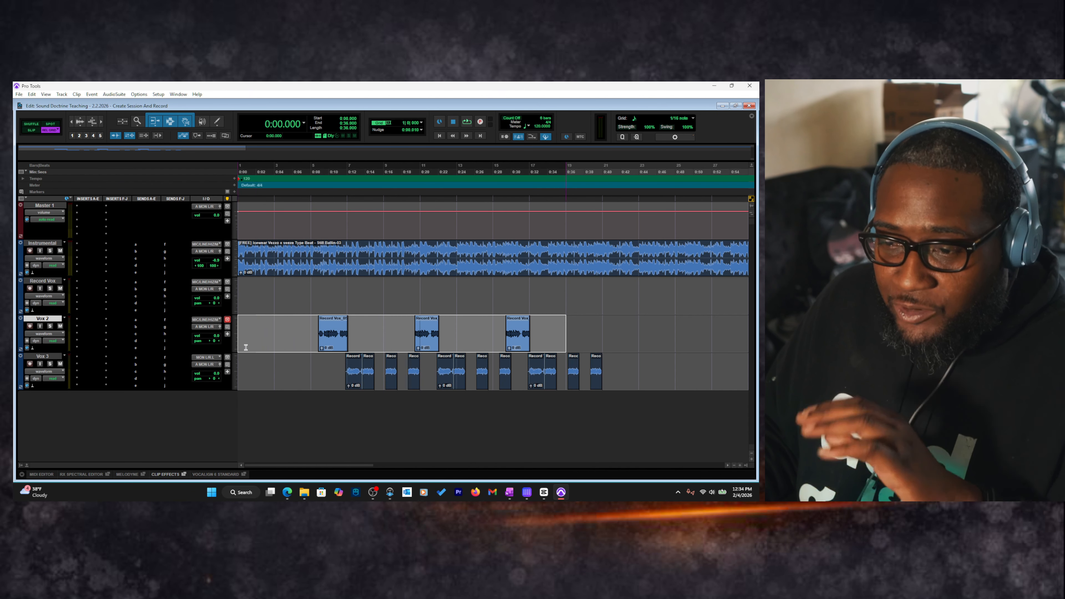
left_click(78, 321)
mouse_move(117, 342)
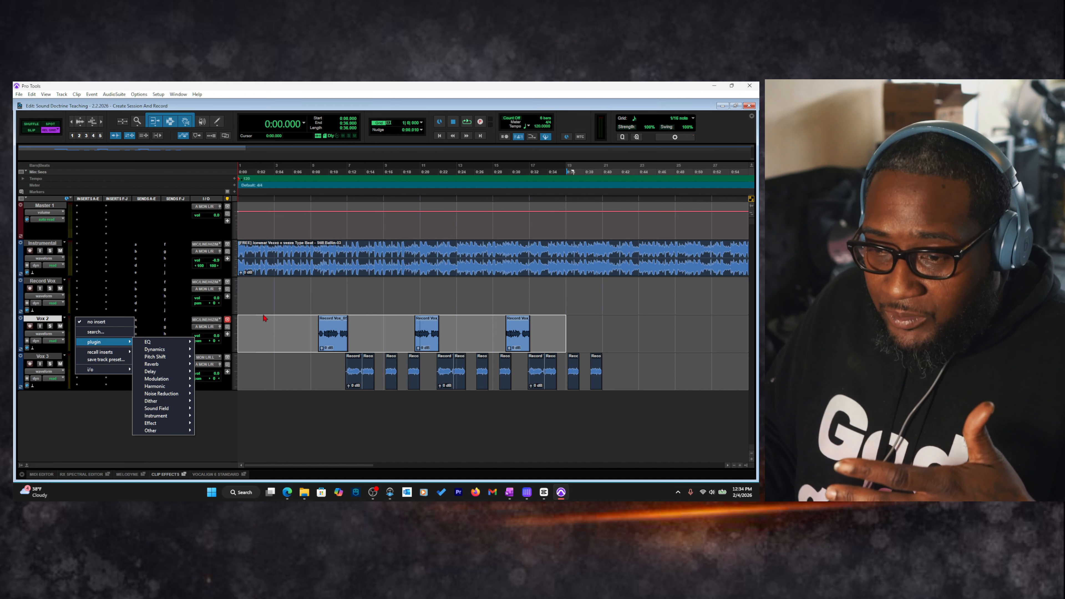
left_click(275, 313)
Add the mono TBTECH Kirchhoff-EQ and the CLA-2A compressor to the first two insert slots of the Vox 2 track
left_click(78, 320)
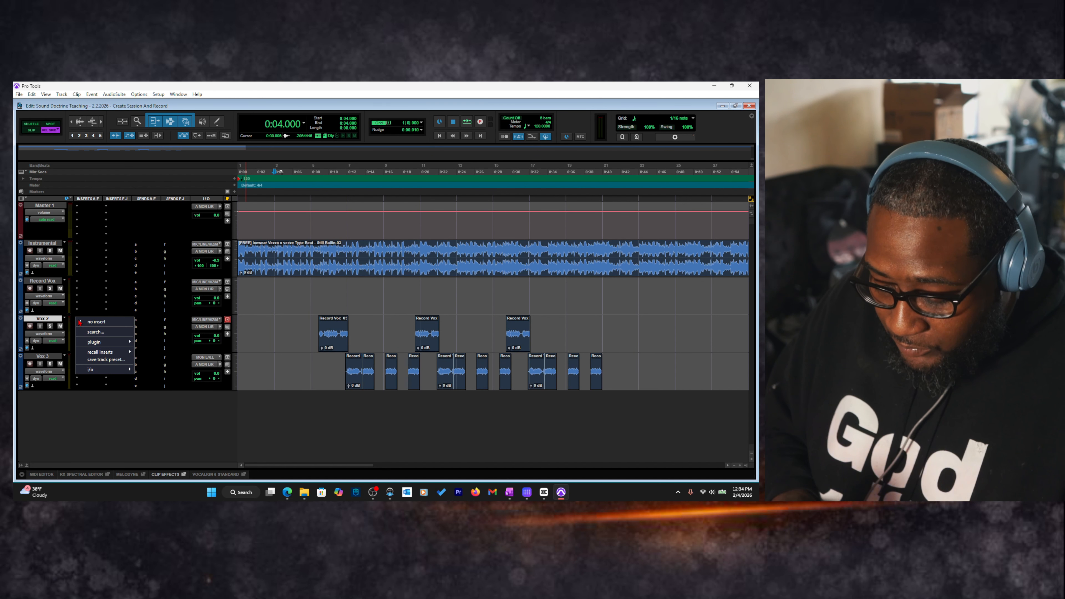
left_click(96, 331)
type("kir")
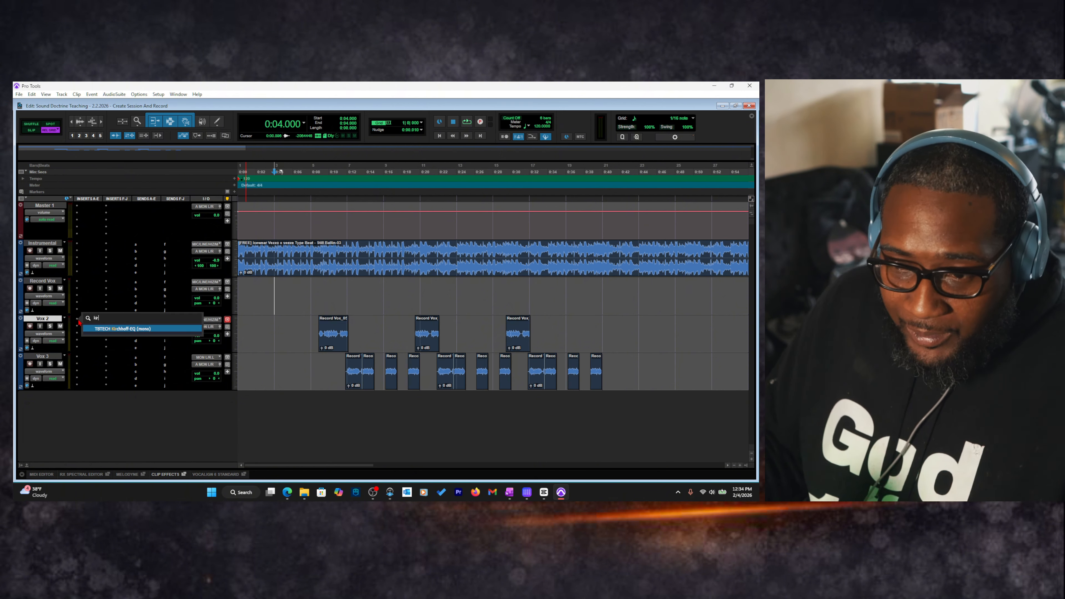
left_click(141, 329)
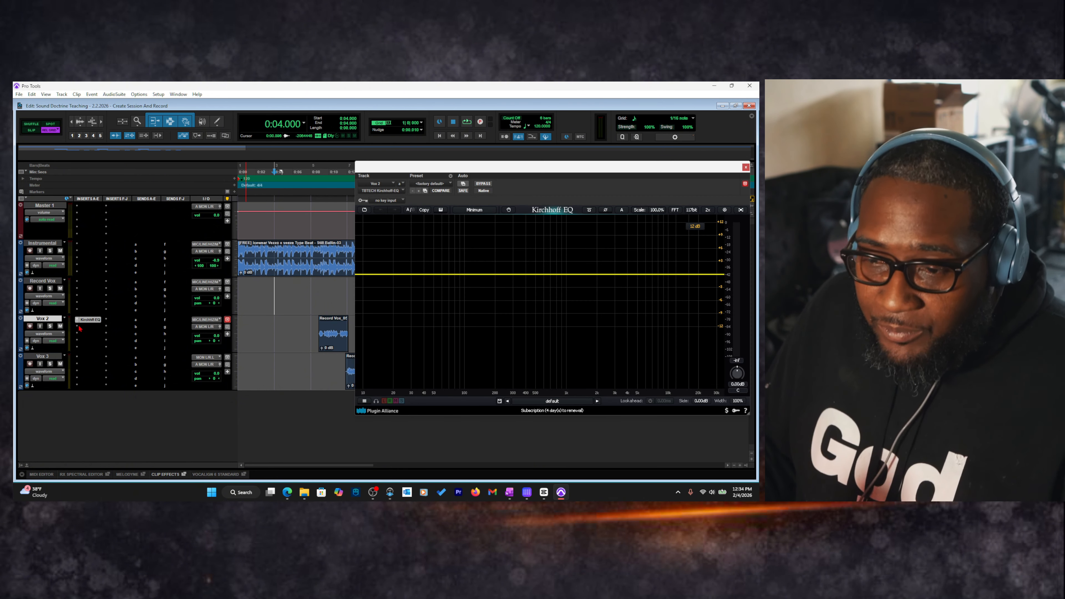
left_click(80, 328)
left_click(95, 339)
type("cla")
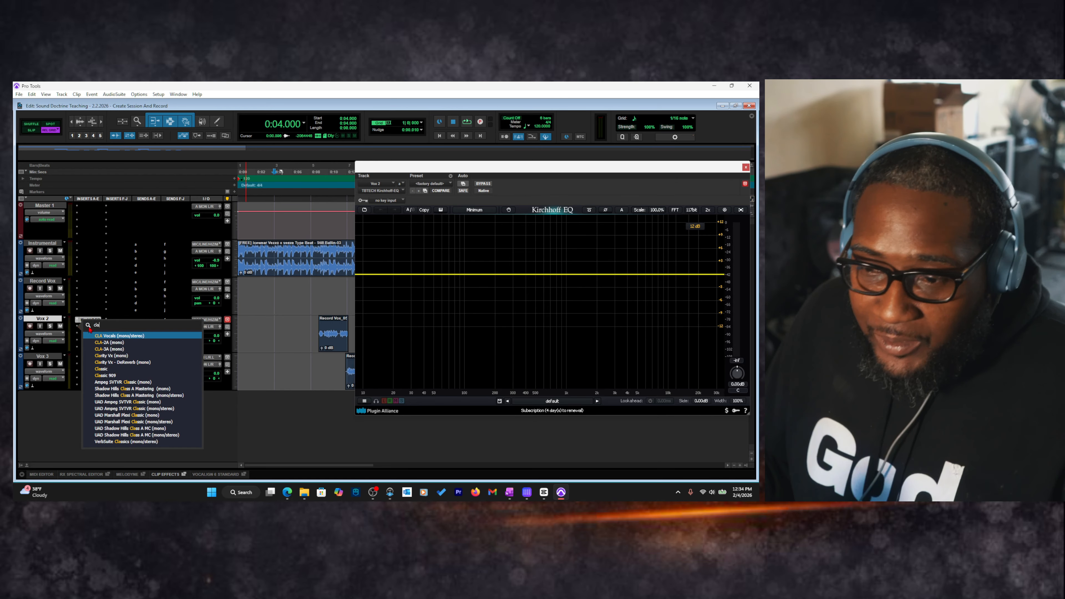
left_click(122, 342)
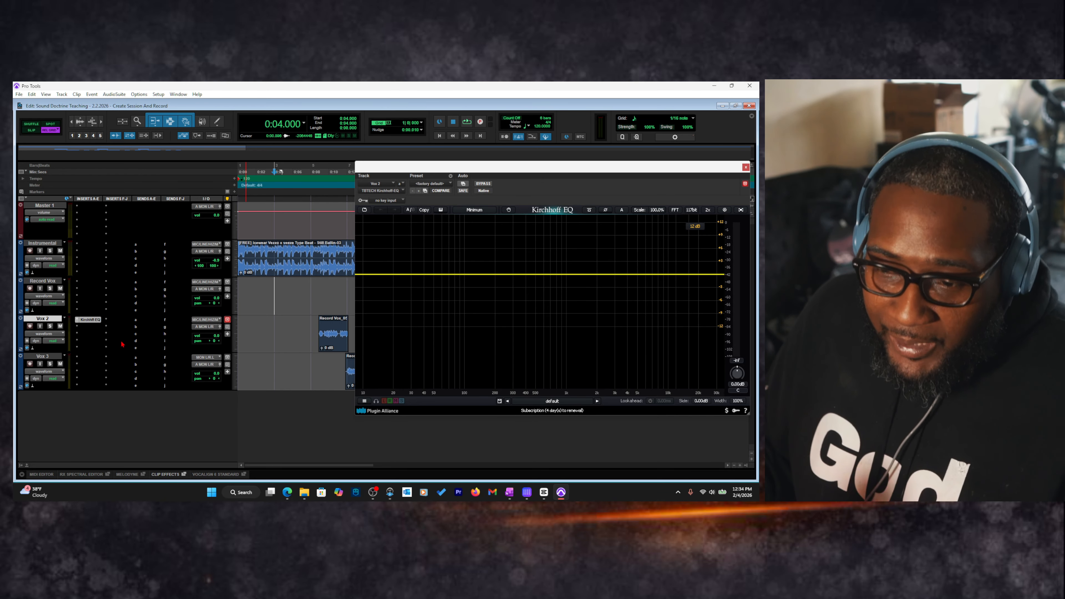
Add the CLA Vocals plug-in to the third insert slot of the Vox 2 track and close its window
left_click(79, 335)
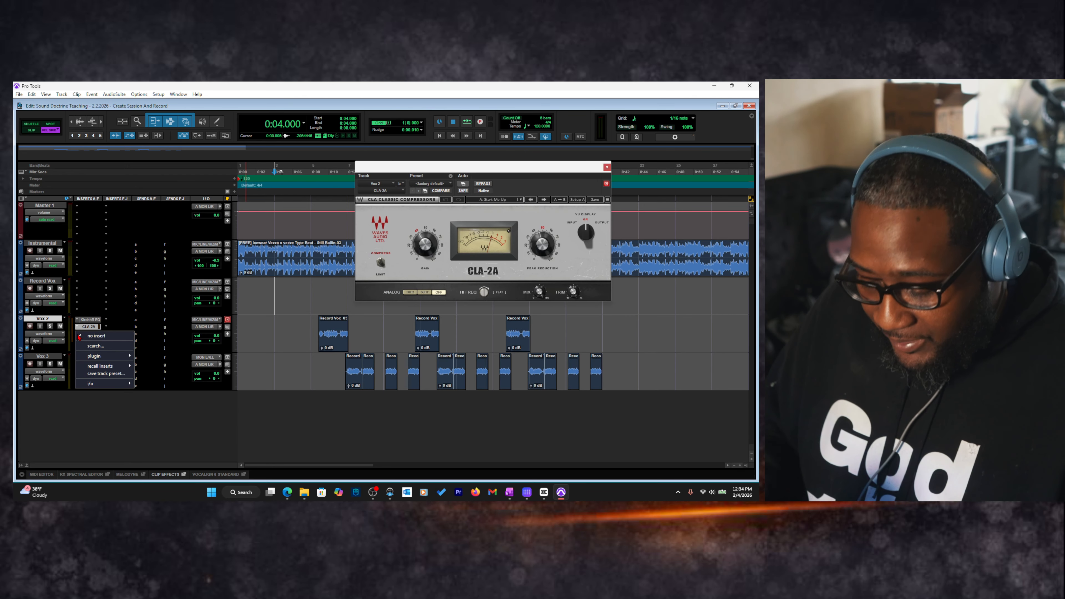
left_click(96, 345)
type("de")
left_click(113, 343)
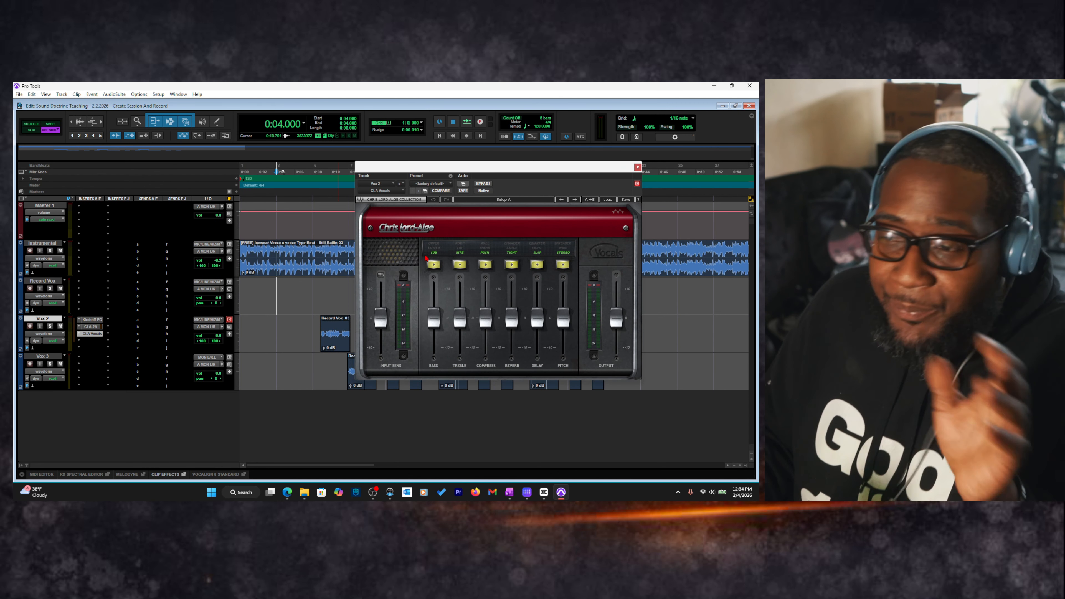
left_click(637, 167)
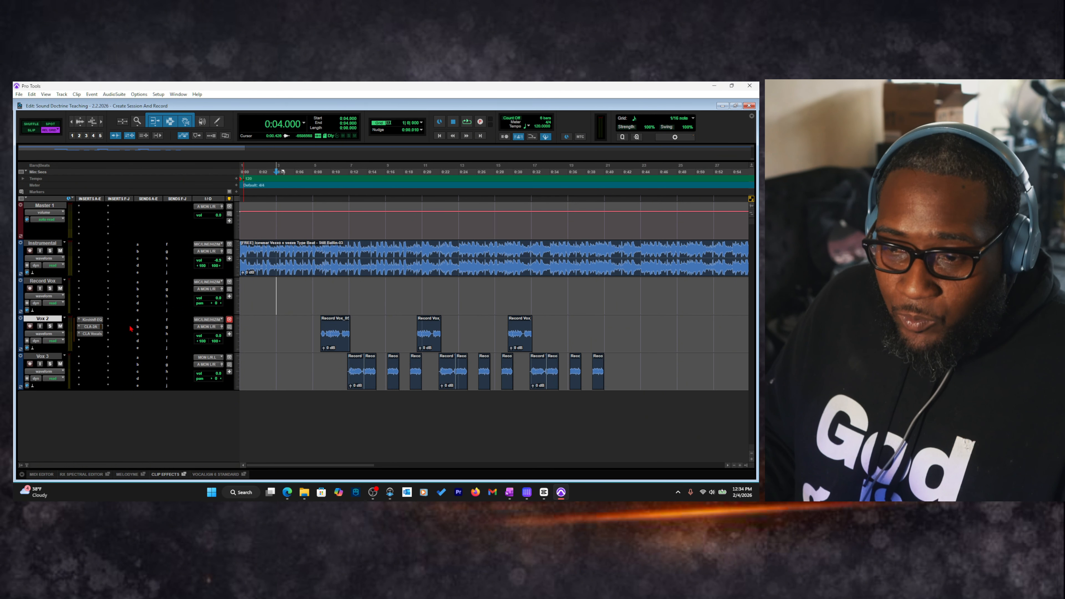
Try copying the Kirchhoff-EQ insert from Vox 2 to Vox 3, and remove the copy
left_click_drag(93, 319, 105, 362)
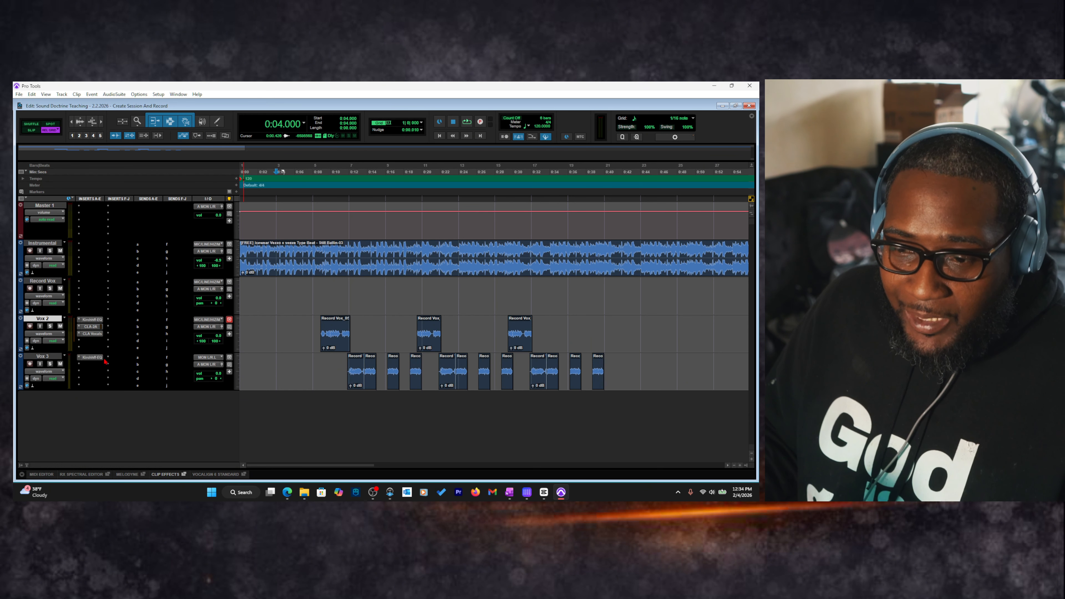
left_click(79, 359)
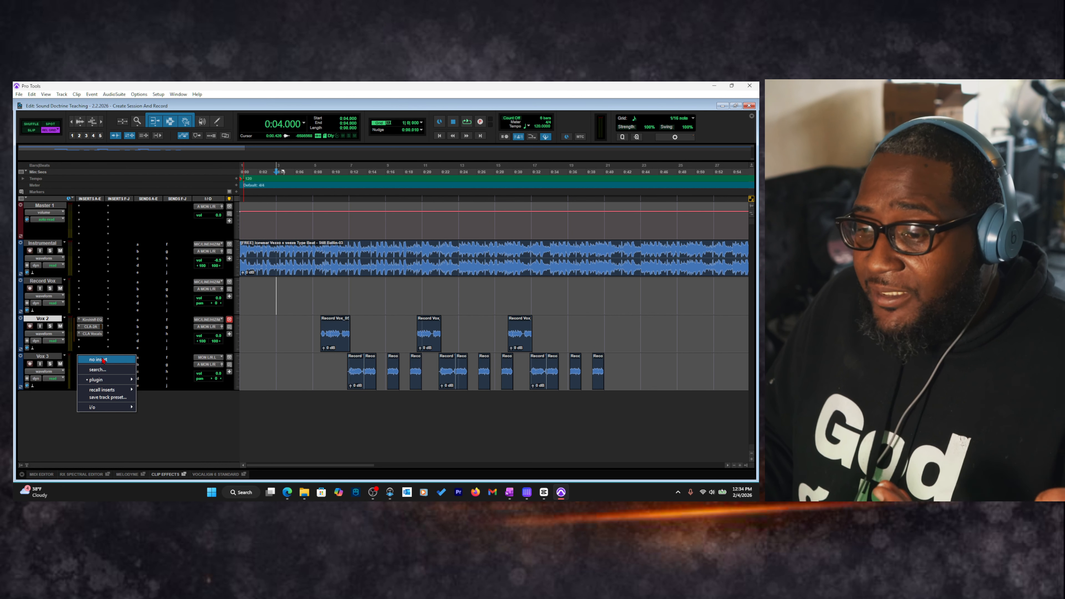
left_click(103, 360)
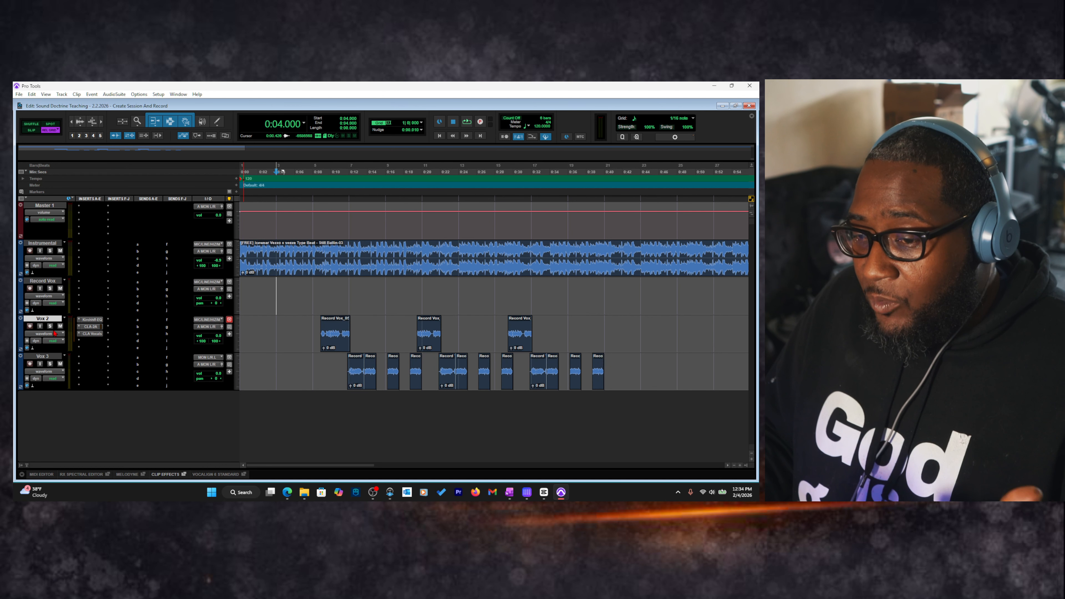
Duplicate the Vox 2 track with its inserts and sends but without its playlists, and move all the Vox 3 clips onto the duplicate
right_click(55, 321)
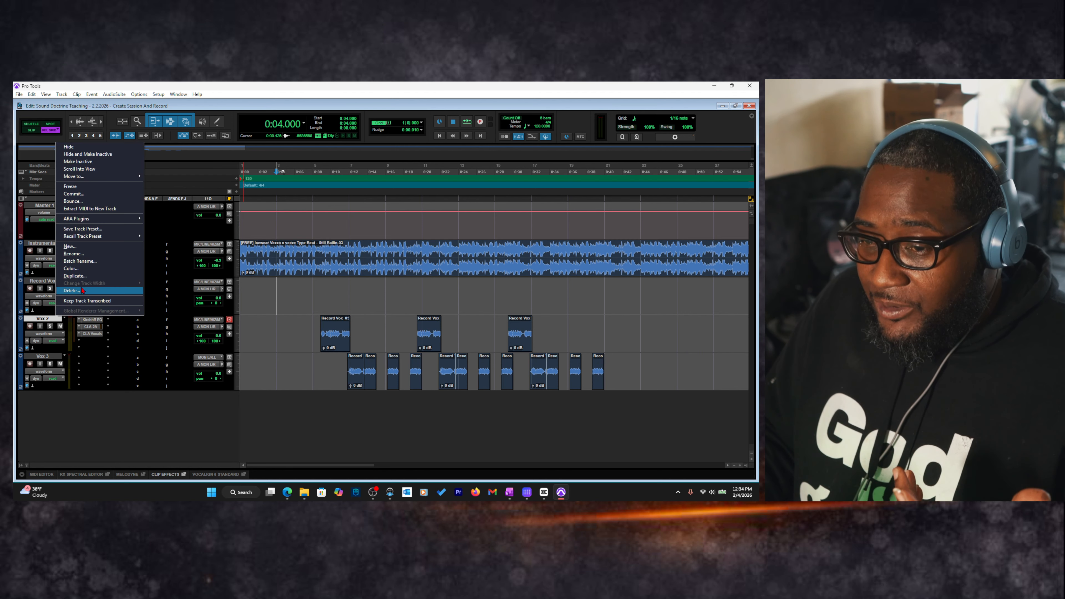
left_click(87, 279)
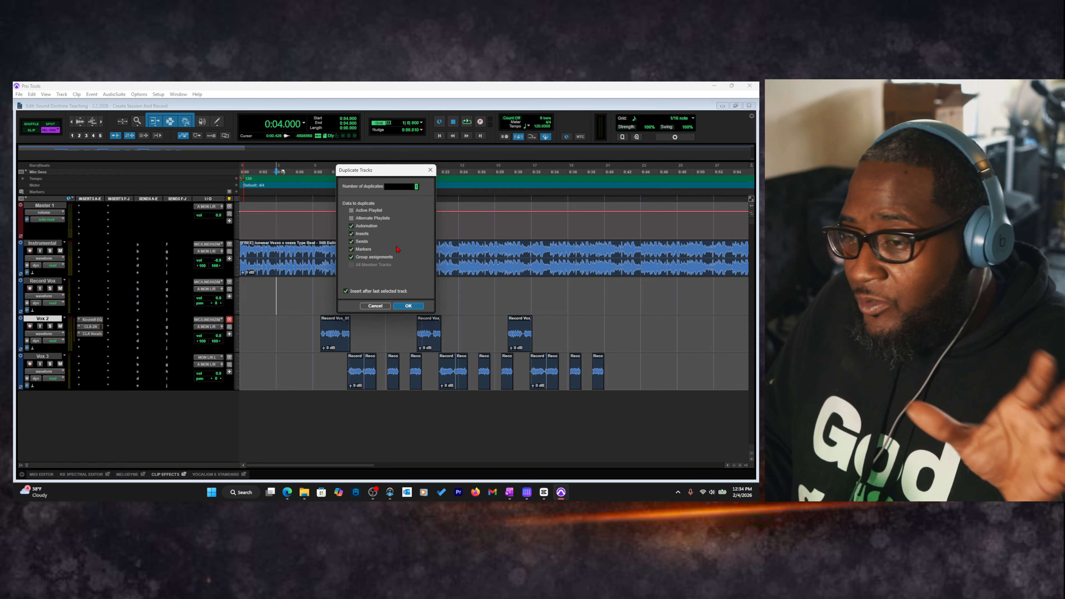
left_click(408, 306)
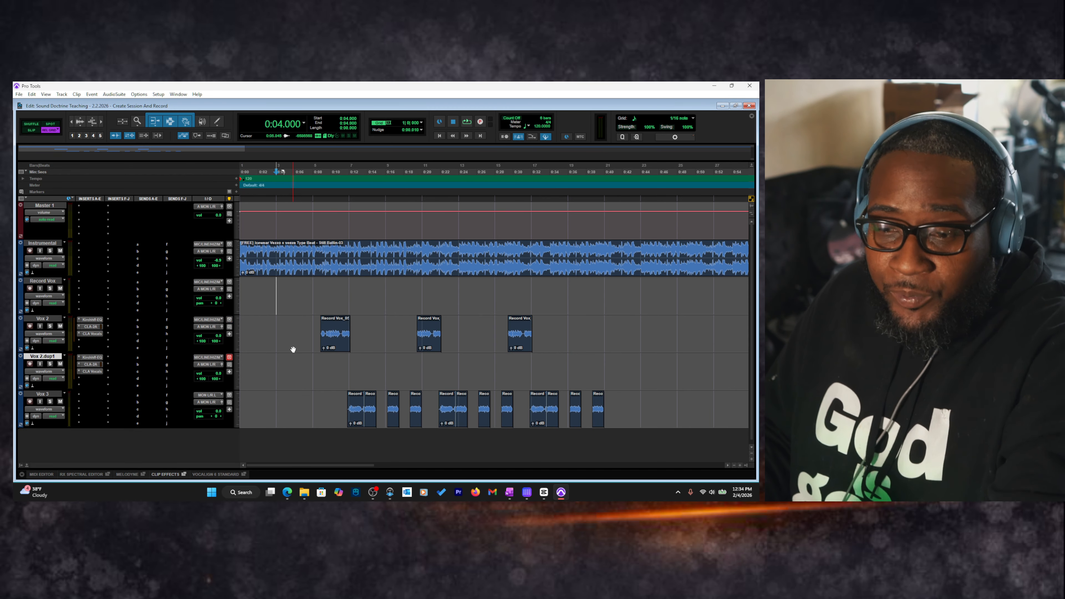
left_click_drag(330, 402, 640, 404)
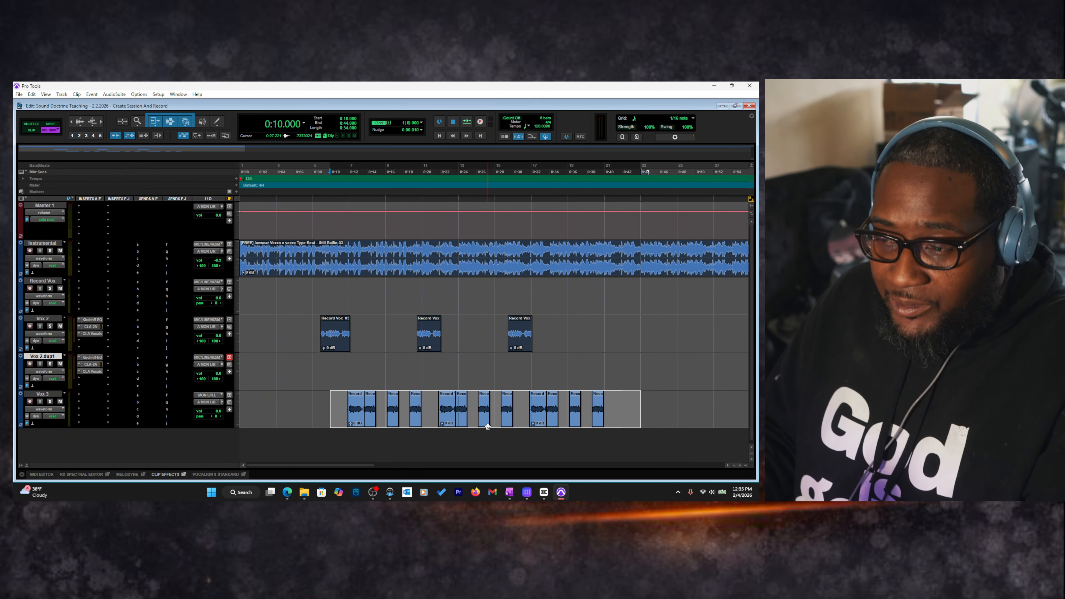
left_click_drag(357, 417, 354, 379)
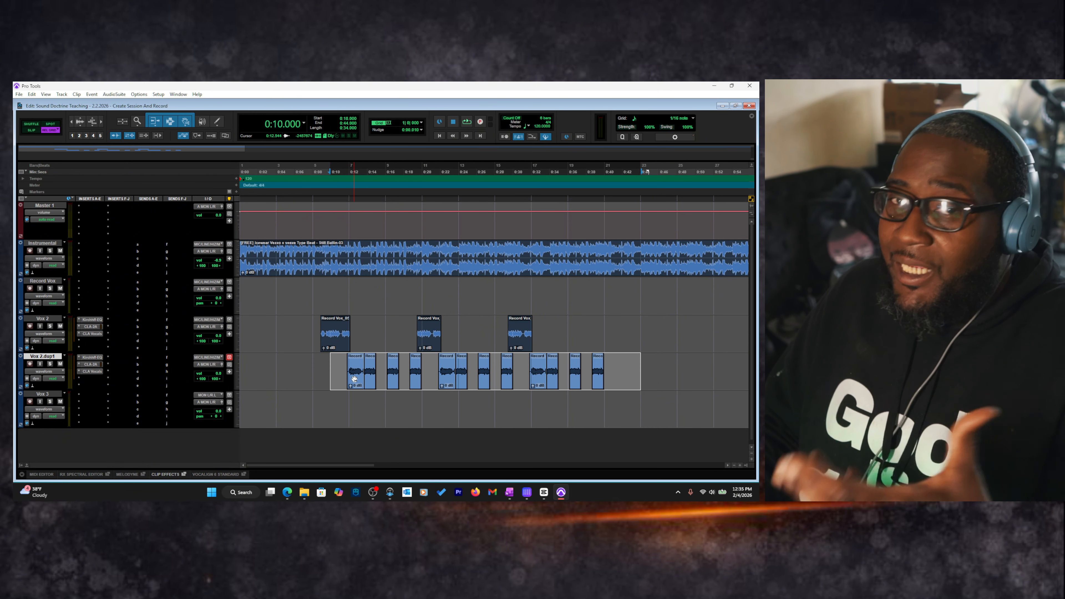